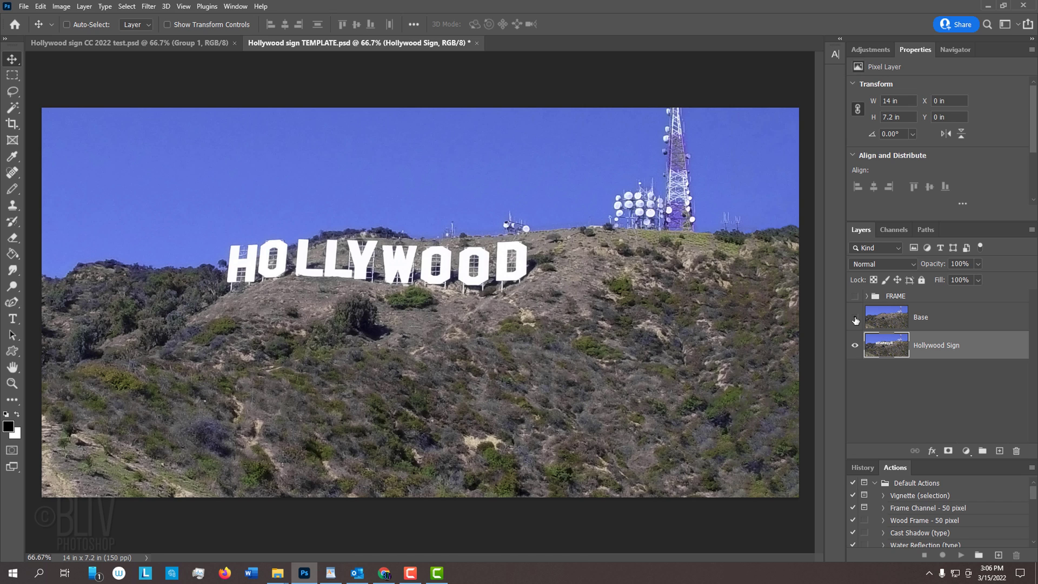
Show the base photo and FRAME group, reset default colours, and set up a 10 px Pencil
{"action": "left_click", "coordinate": [855, 320]}
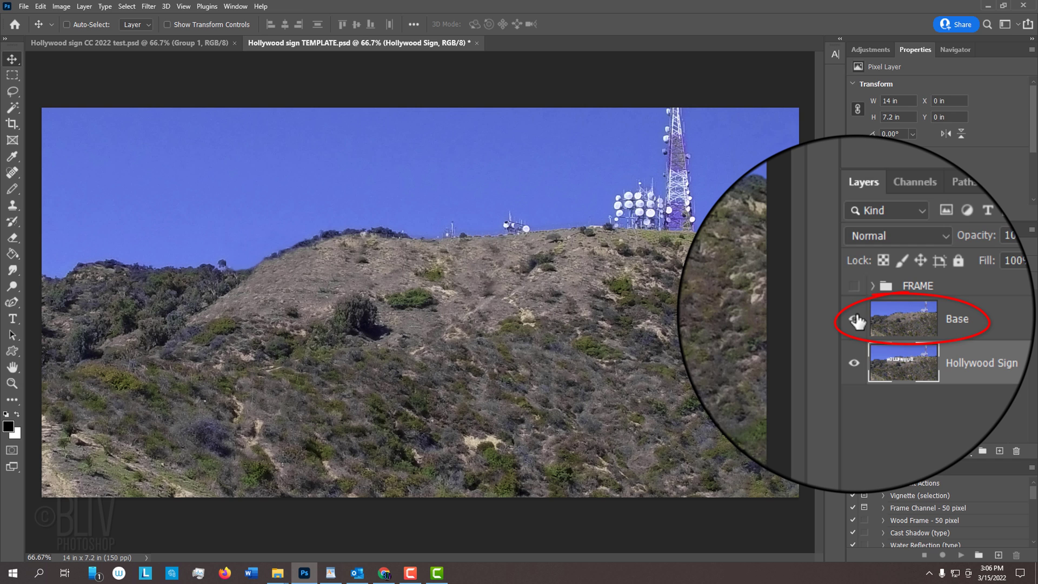
{"action": "left_click", "coordinate": [848, 296]}
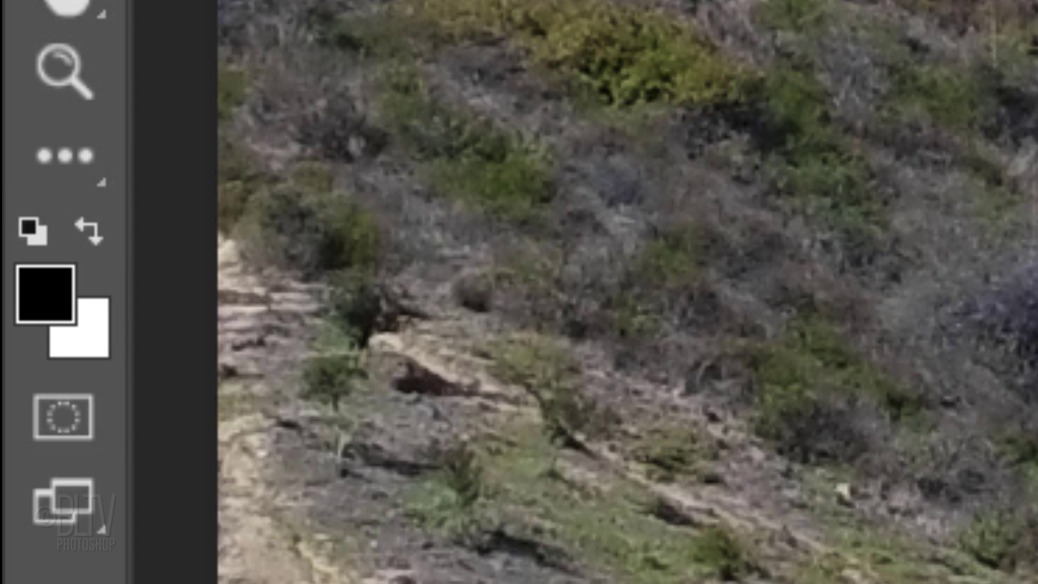
{"action": "key", "text": "d"}
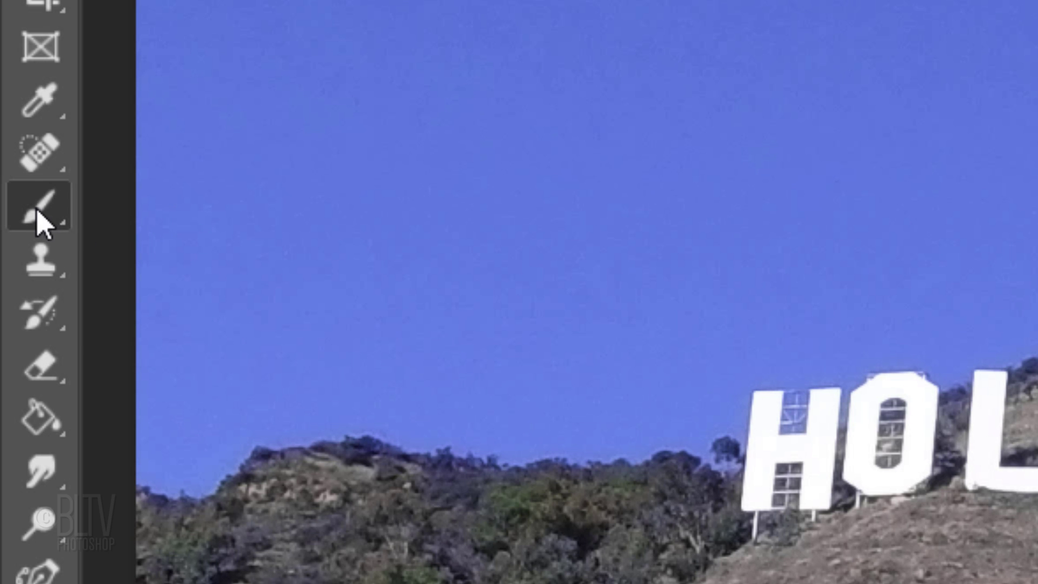
{"action": "right_click", "coordinate": [37, 209]}
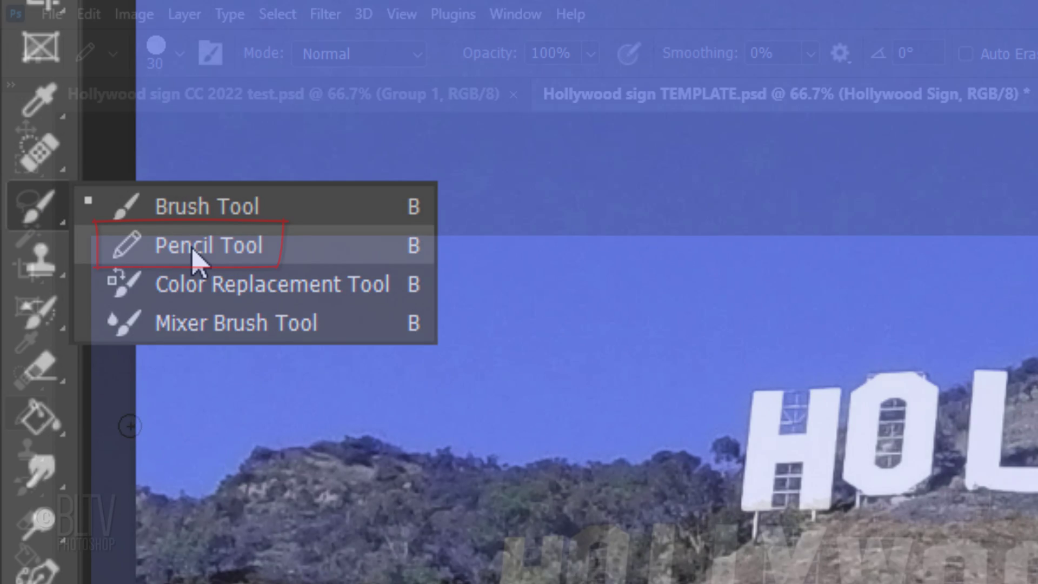
{"action": "left_click", "coordinate": [191, 246]}
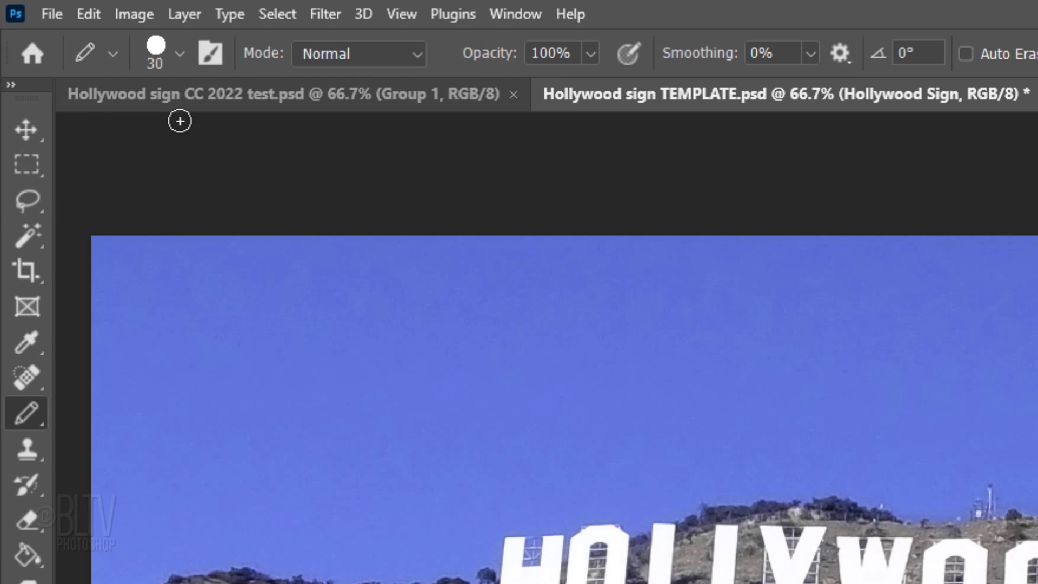
{"action": "left_click", "coordinate": [175, 48]}
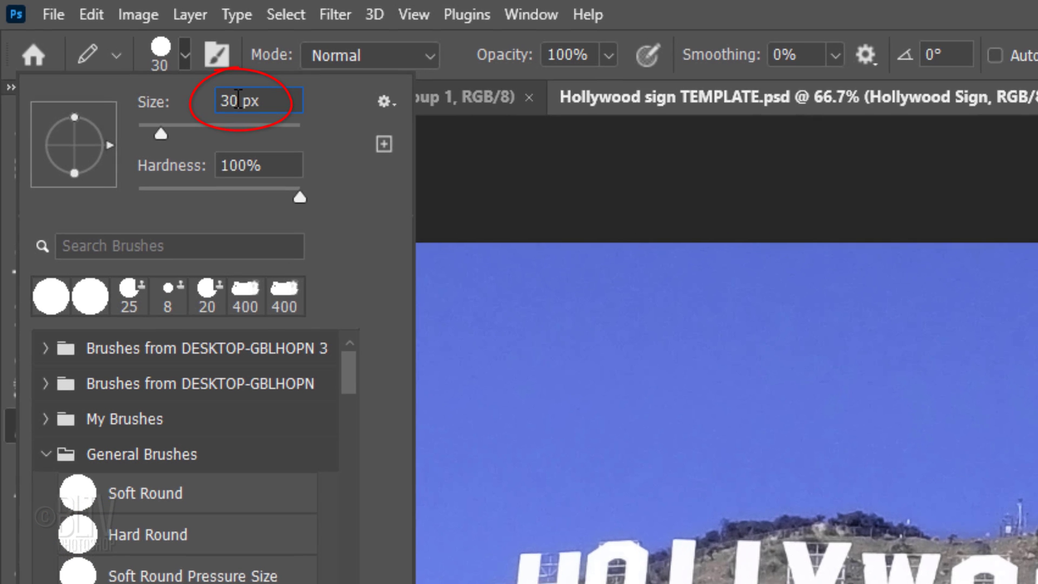
{"action": "type", "text": "10"}
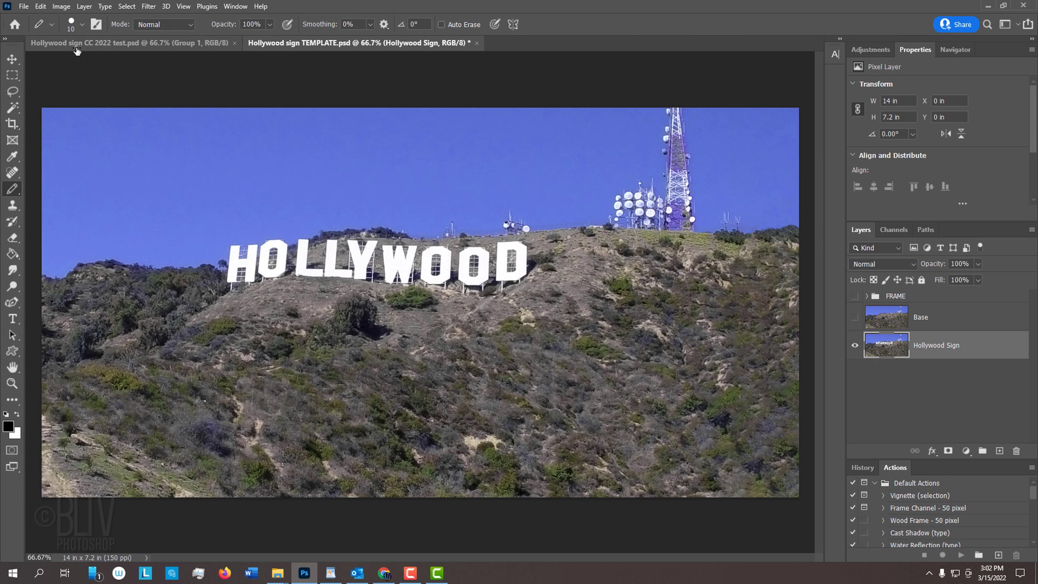
Zoom in on the HOLLYWOOD sign and hillside, recentre the view, and return to the Pencil
{"action": "key", "text": "z"}
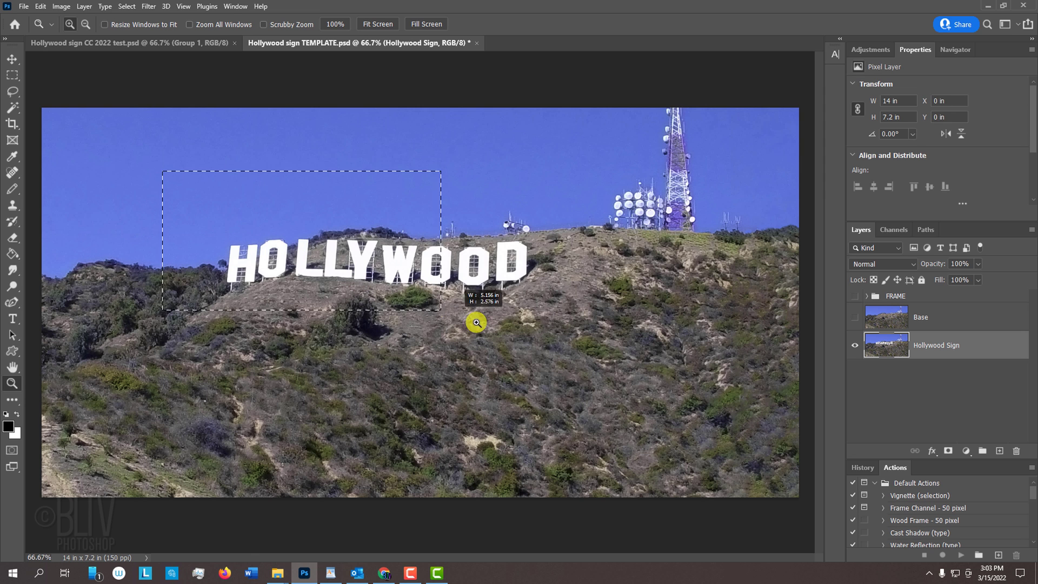
{"action": "left_click_drag", "start_coordinate": [163, 190], "coordinate": [686, 399]}
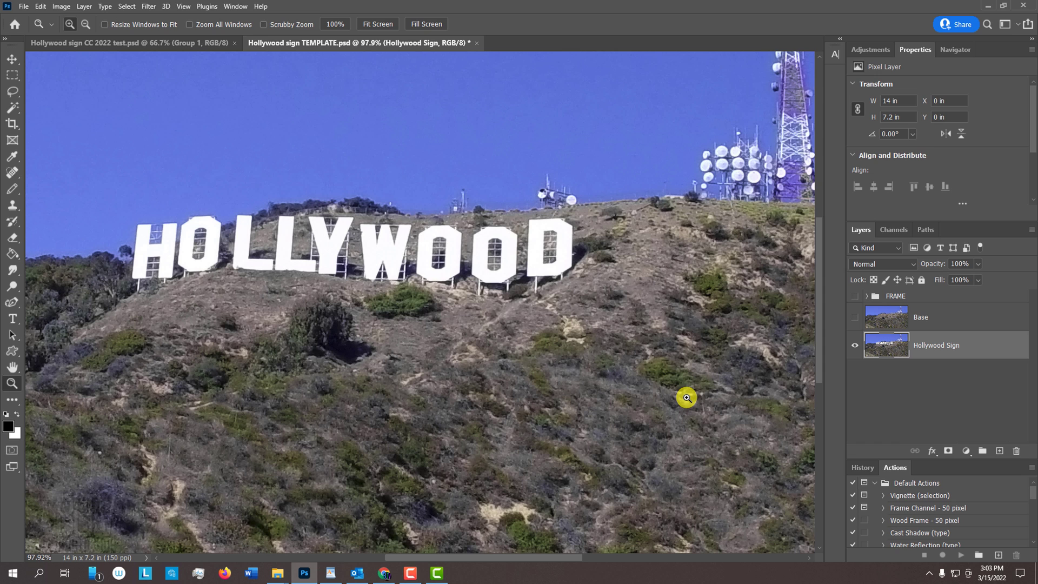
{"action": "key", "text": "space"}
{"action": "left_click_drag", "start_coordinate": [382, 346], "coordinate": [437, 345]}
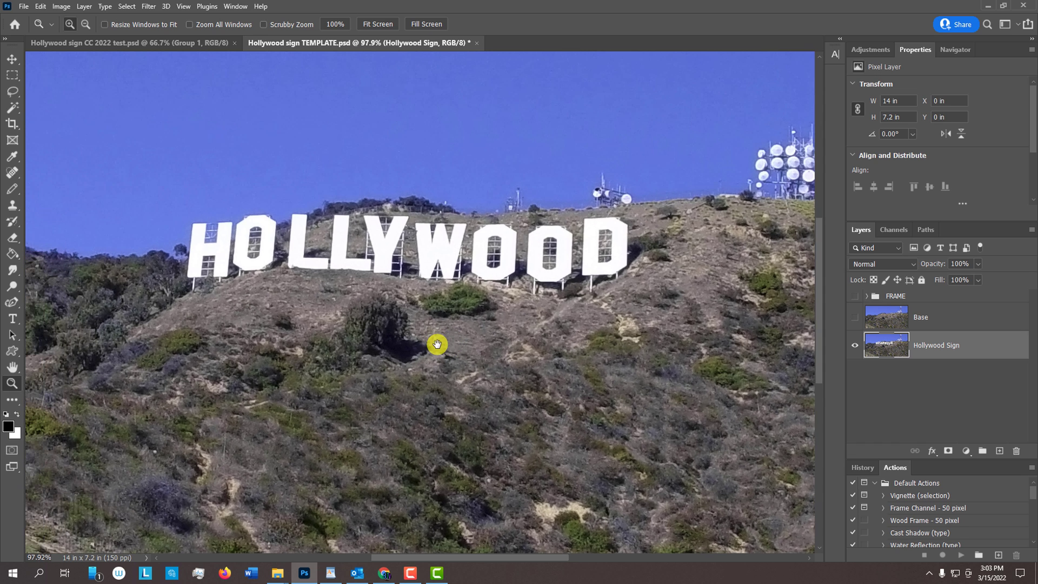
{"action": "key", "text": "b"}
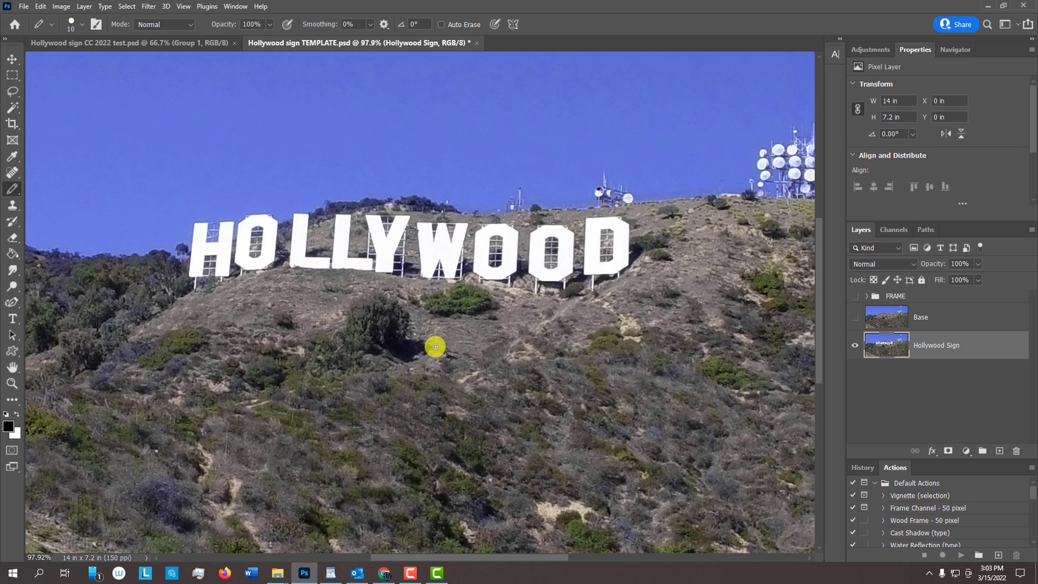
In Quick Mask, outline the hillside below the letters and fill it with the Paint Bucket
{"action": "key", "text": "q"}
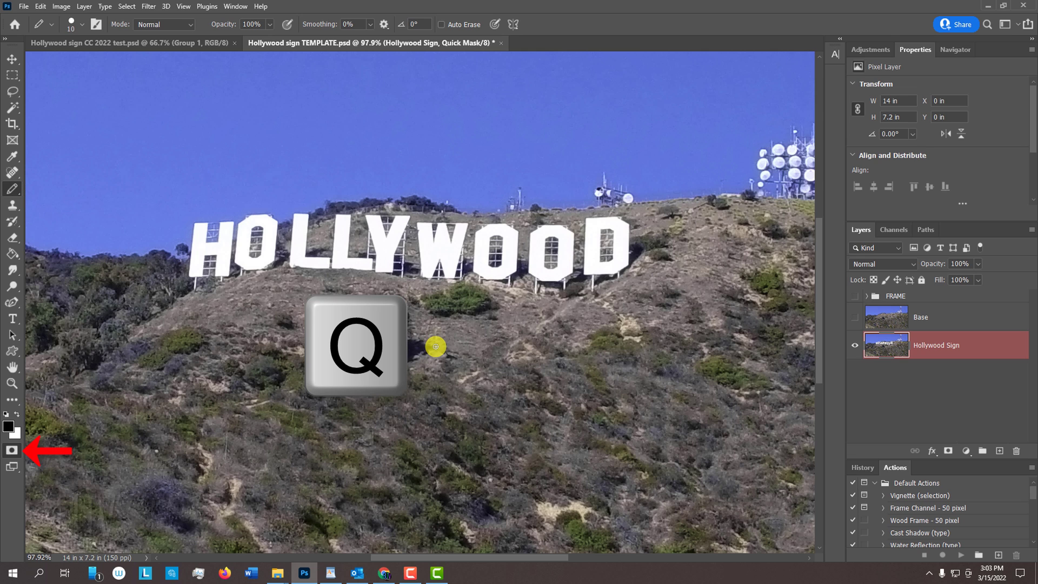
{"action": "mouse_move", "coordinate": [91, 378]}
{"action": "left_mouse_down"}
{"action": "mouse_move", "coordinate": [176, 303]}
{"action": "mouse_move", "coordinate": [589, 295]}
{"action": "left_mouse_up"}
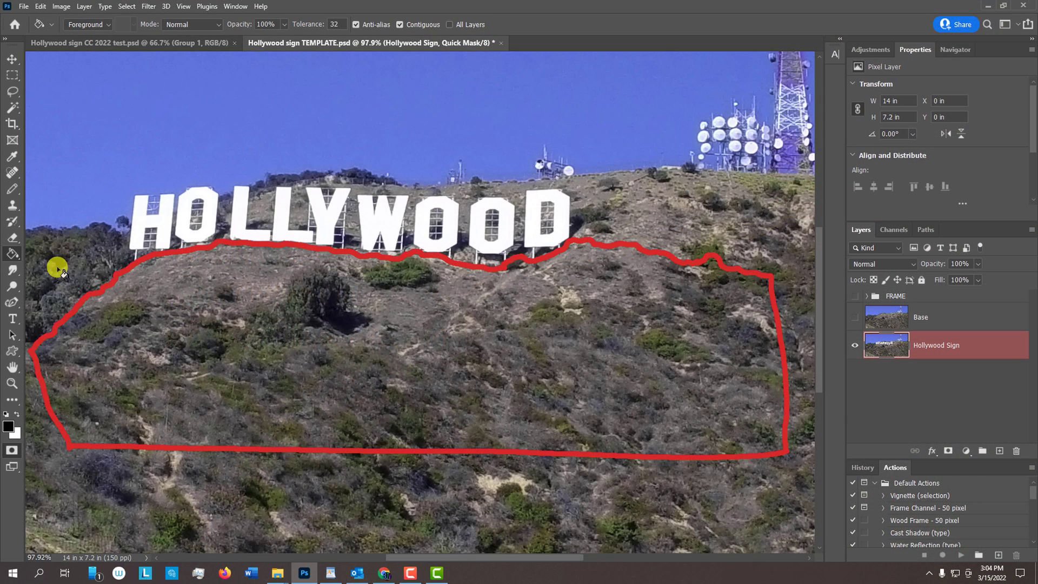
{"action": "left_click", "coordinate": [192, 308]}
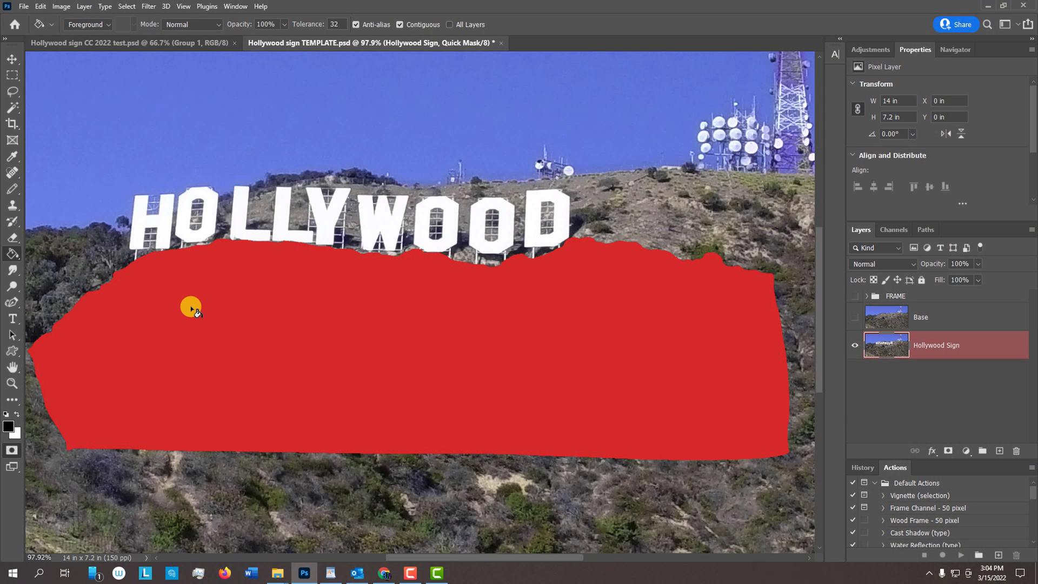
Exit Quick Mask and feather the hillside selection by 1 pixel
{"action": "key", "text": "q"}
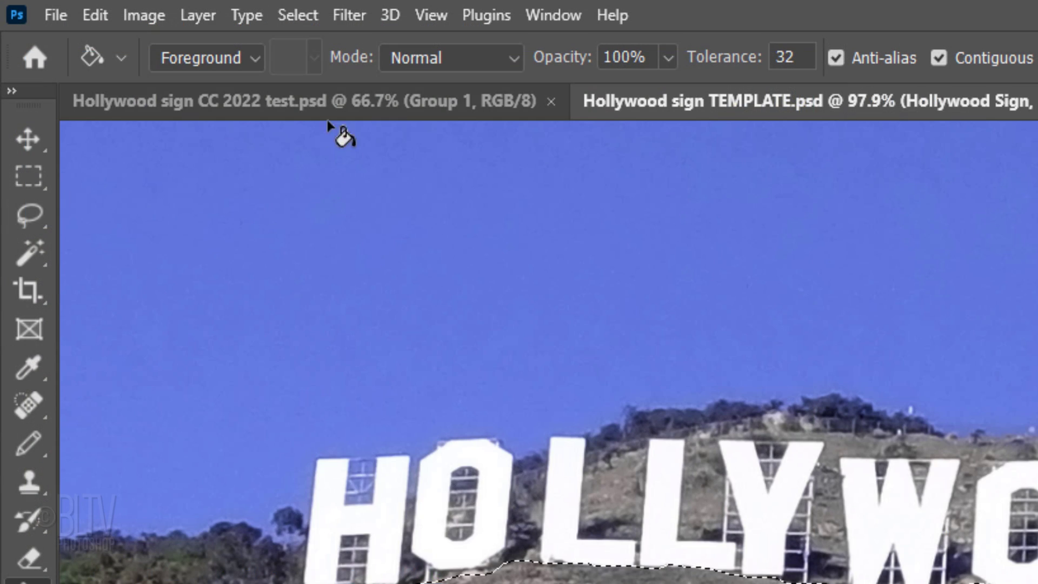
{"action": "left_click", "coordinate": [130, 5]}
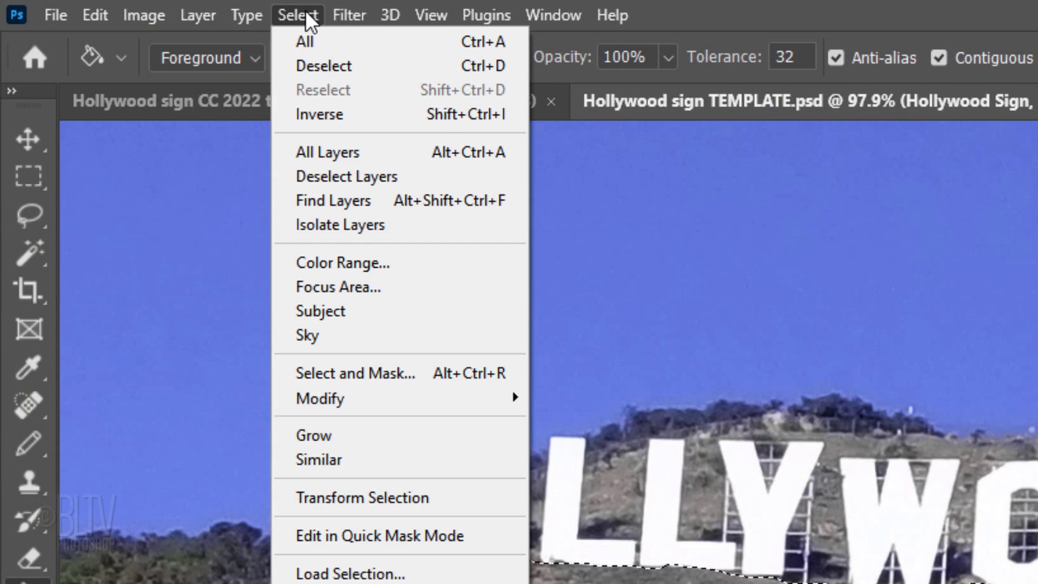
{"action": "mouse_move", "coordinate": [321, 397]}
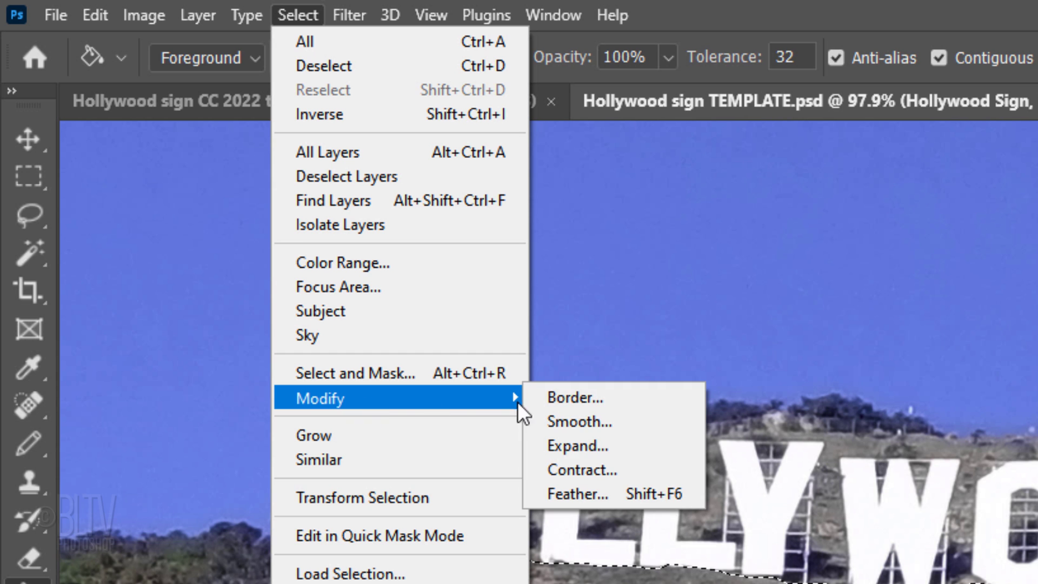
{"action": "left_click", "coordinate": [575, 494]}
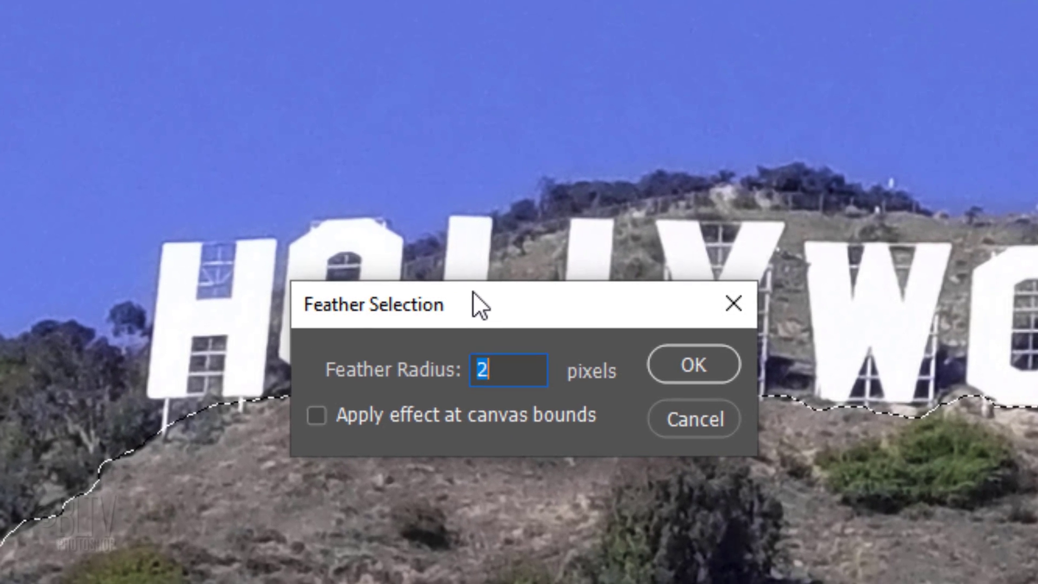
{"action": "type", "text": "1"}
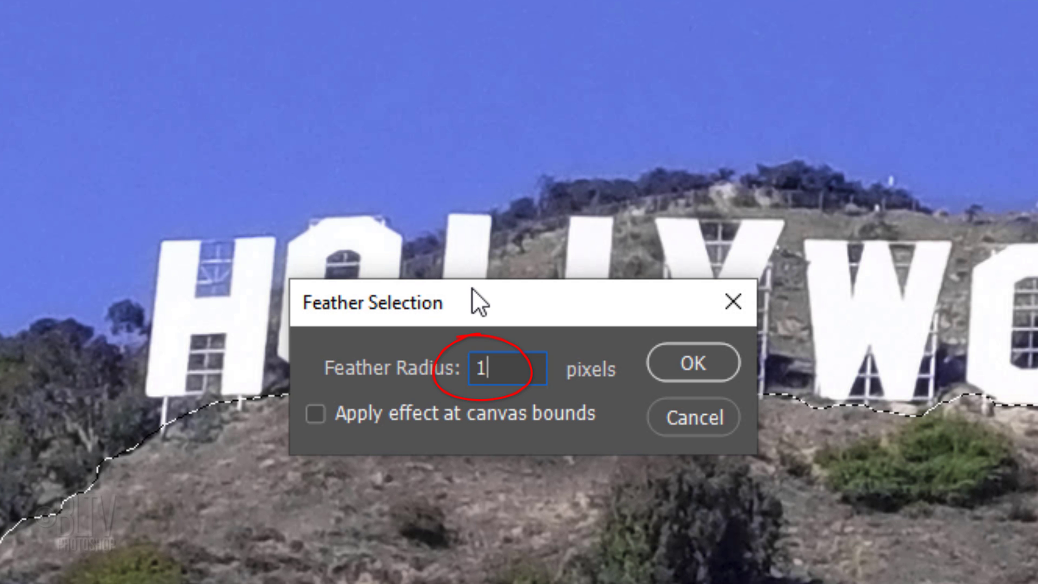
{"action": "left_click", "coordinate": [693, 365]}
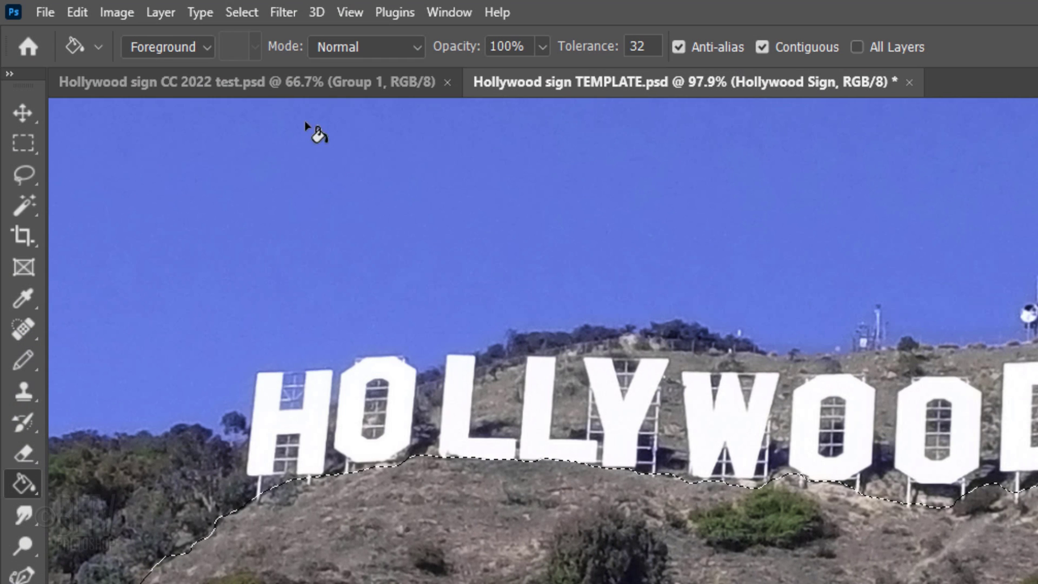
Save the feathered hillside selection as a new channel
{"action": "left_click", "coordinate": [243, 12]}
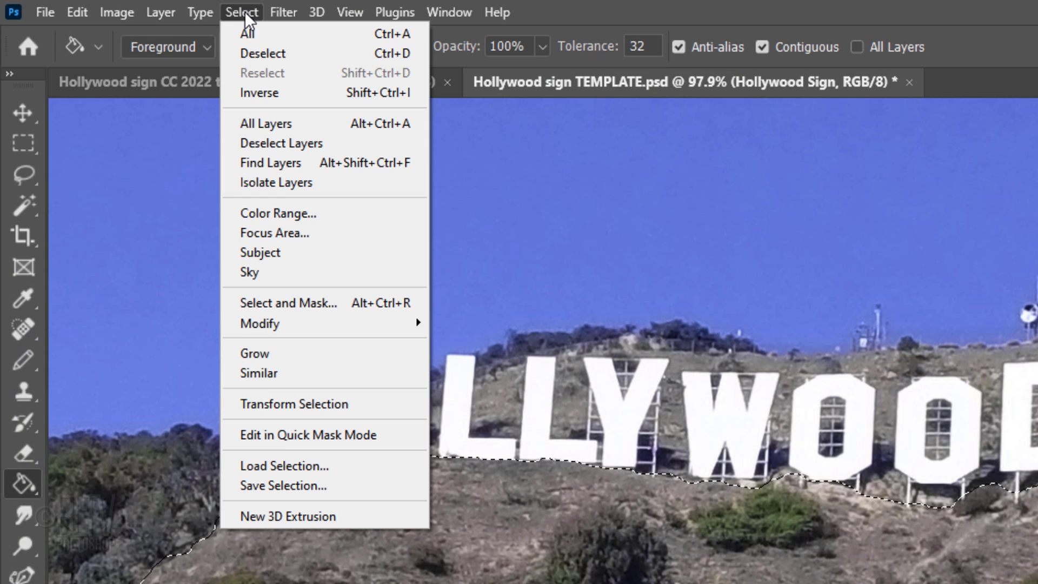
{"action": "left_click", "coordinate": [279, 487]}
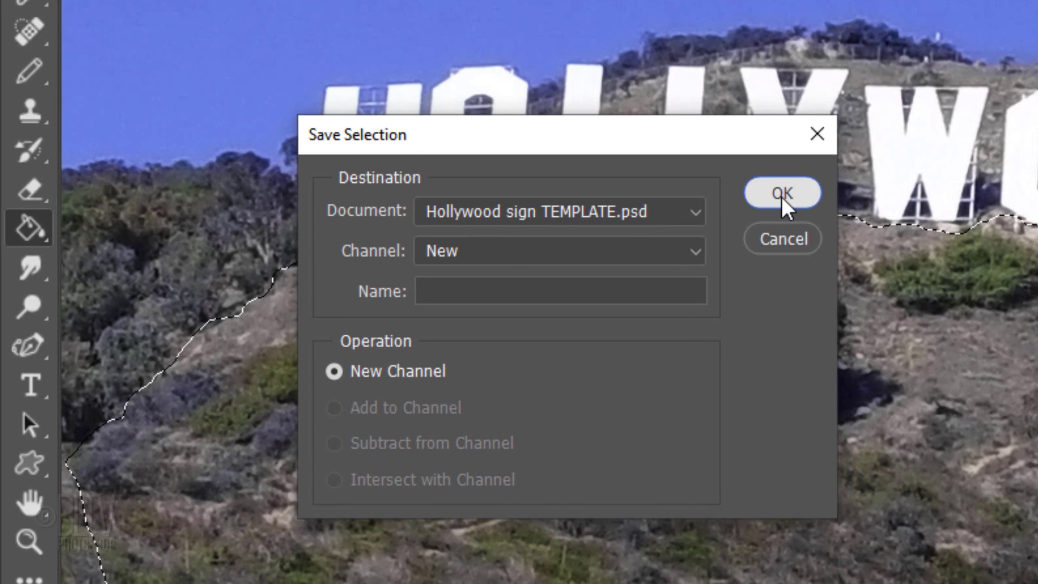
{"action": "left_click", "coordinate": [763, 224]}
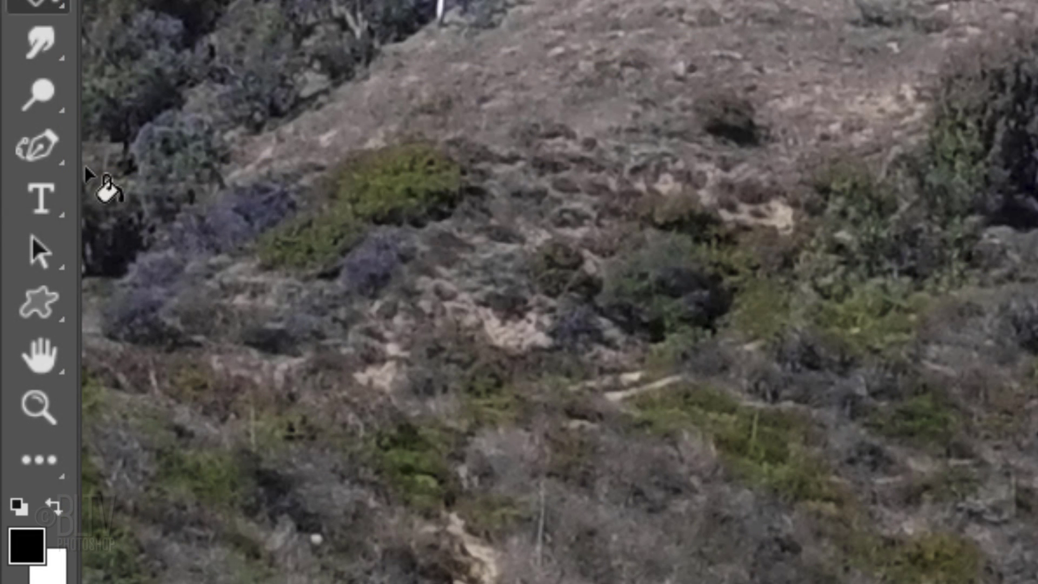
Pick the Horizontal Type Tool and set the font to SF Hollywood Hills
{"action": "right_click", "coordinate": [30, 383]}
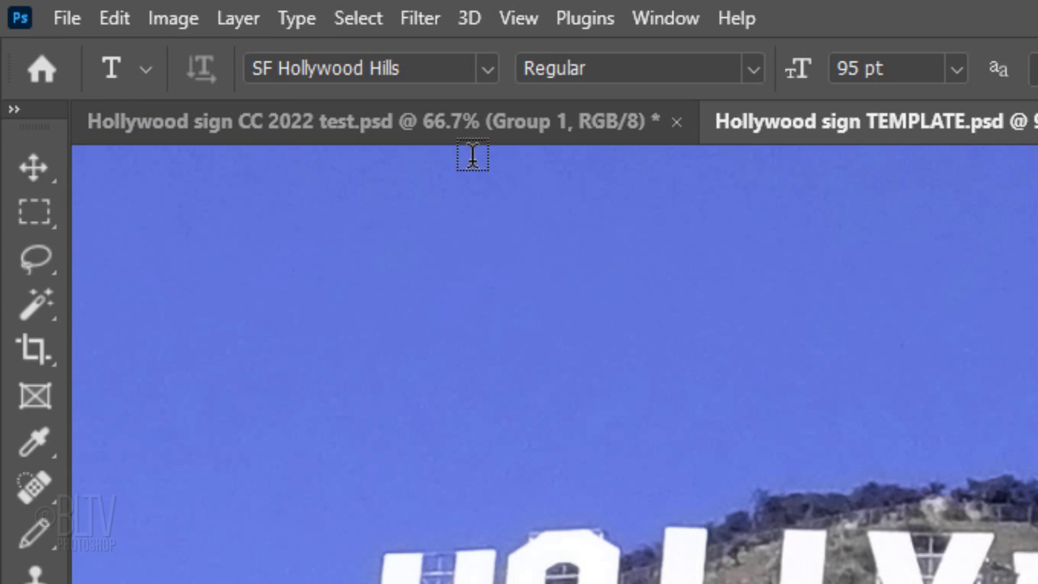
{"action": "left_click", "coordinate": [486, 68]}
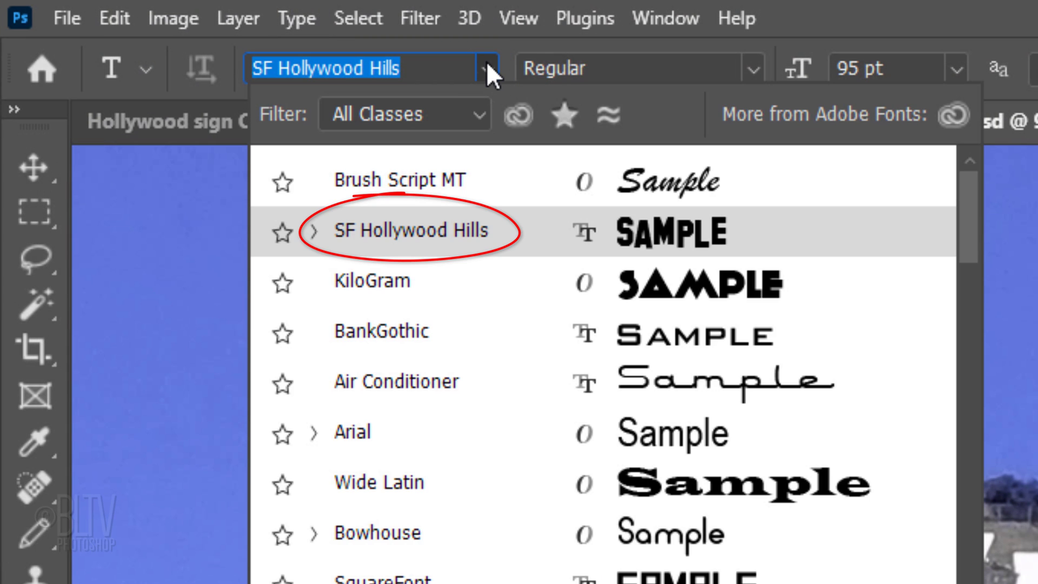
{"action": "left_click", "coordinate": [487, 65]}
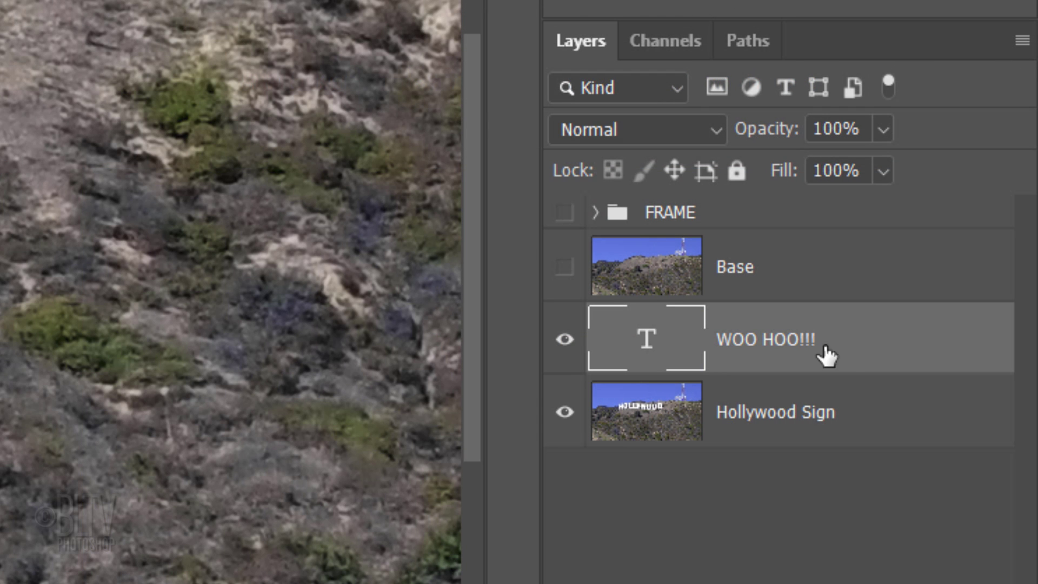
Move the WOO HOO!!! layer above FRAME and group both into Group 1
{"action": "mouse_move", "coordinate": [825, 354]}
{"action": "left_mouse_down"}
{"action": "mouse_move", "coordinate": [834, 197]}
{"action": "mouse_move", "coordinate": [835, 210]}
{"action": "left_mouse_up"}
{"action": "left_click", "coordinate": [820, 292], "text": "shift"}
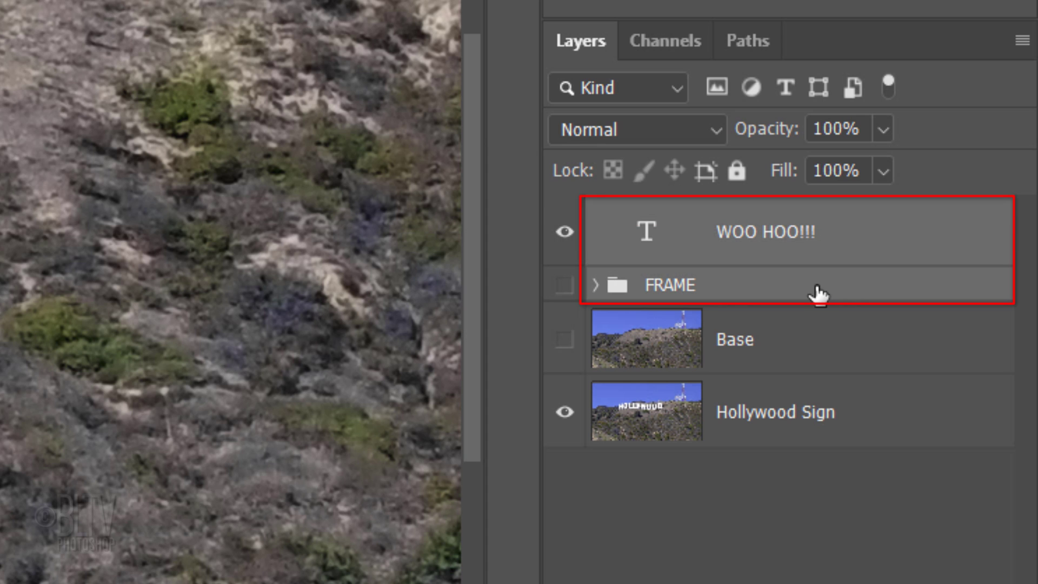
{"action": "key", "text": "ctrl+g"}
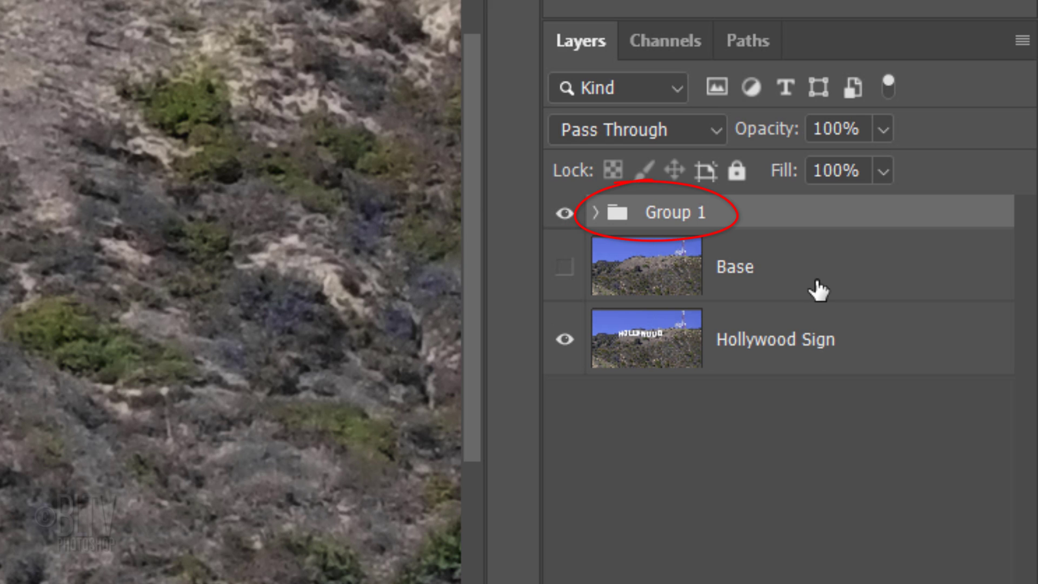
Expand Group 1 and mask it with the Alpha 1 channel's hillside selection
{"action": "left_click", "coordinate": [596, 212]}
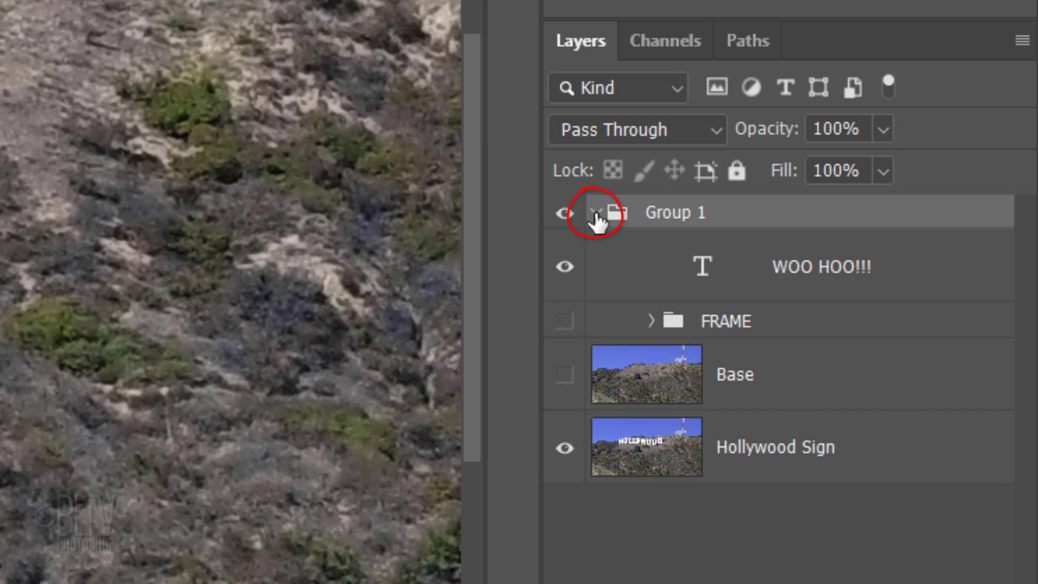
{"action": "left_click", "coordinate": [663, 49]}
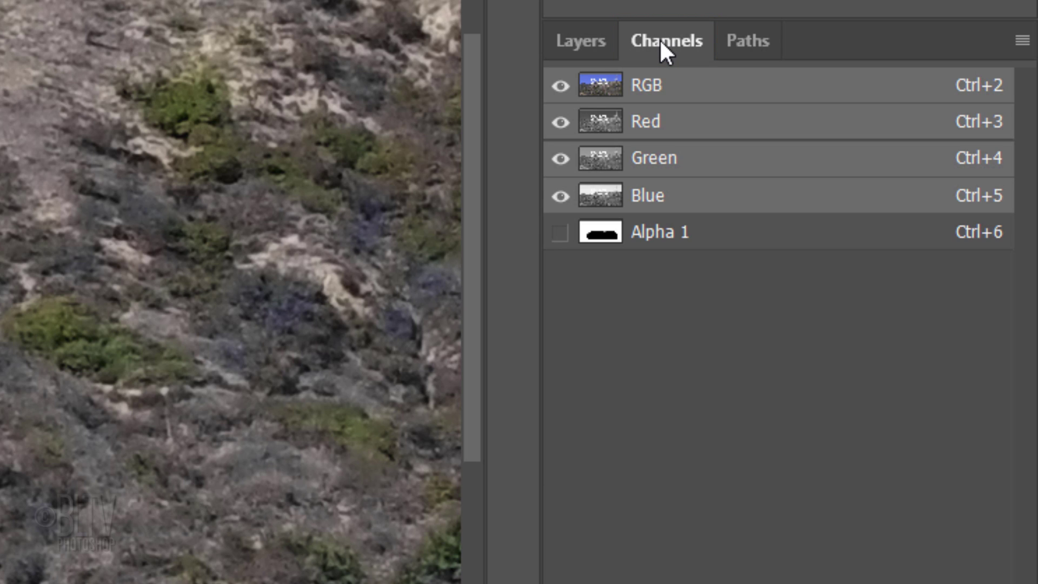
{"action": "left_click", "coordinate": [604, 235], "text": "ctrl"}
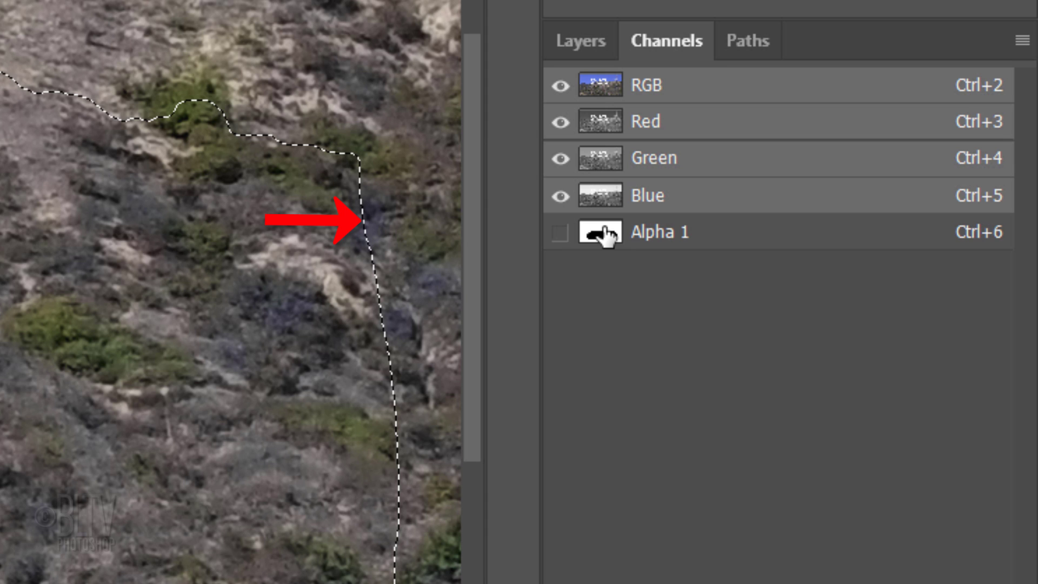
{"action": "left_click", "coordinate": [589, 37]}
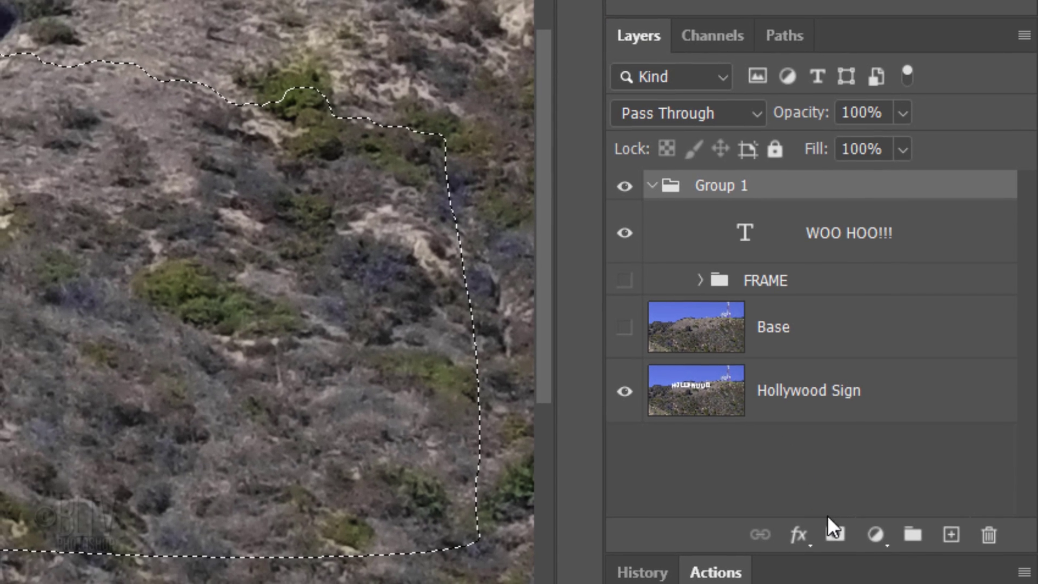
{"action": "left_click", "coordinate": [836, 542]}
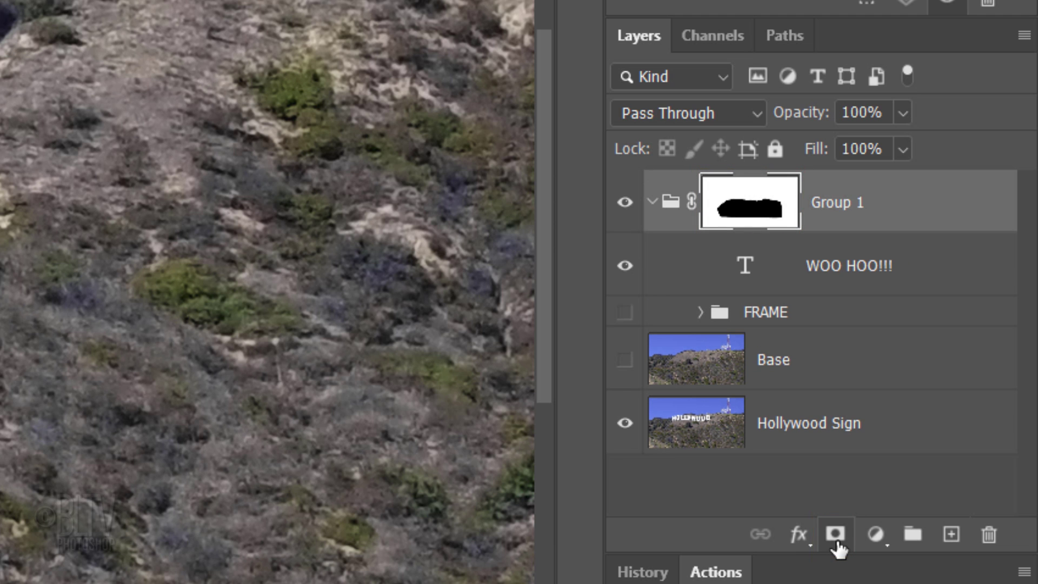
Show the Base layer and lower its opacity to 63%
{"action": "left_click", "coordinate": [624, 359]}
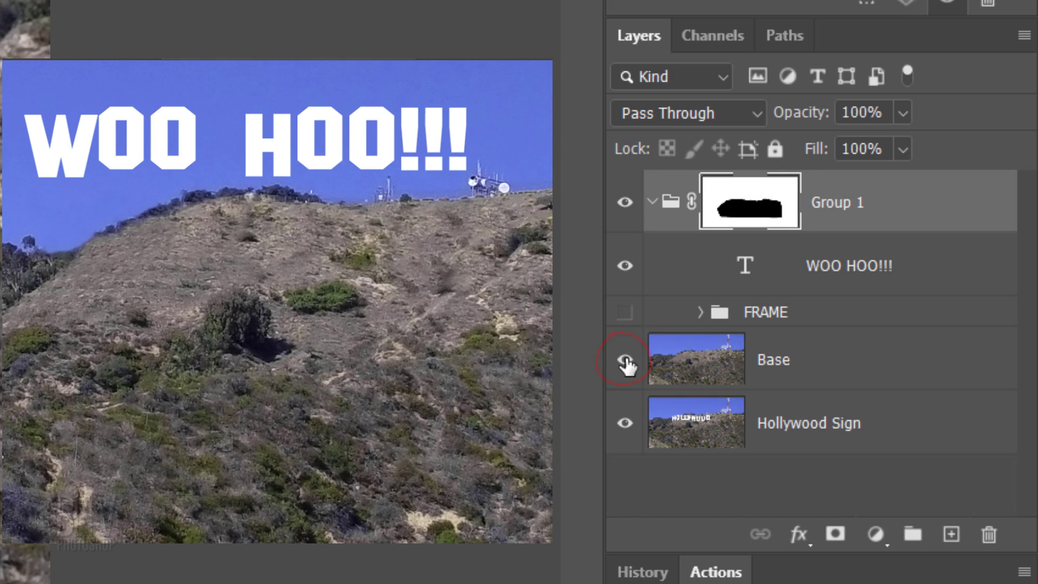
{"action": "left_click", "coordinate": [694, 366]}
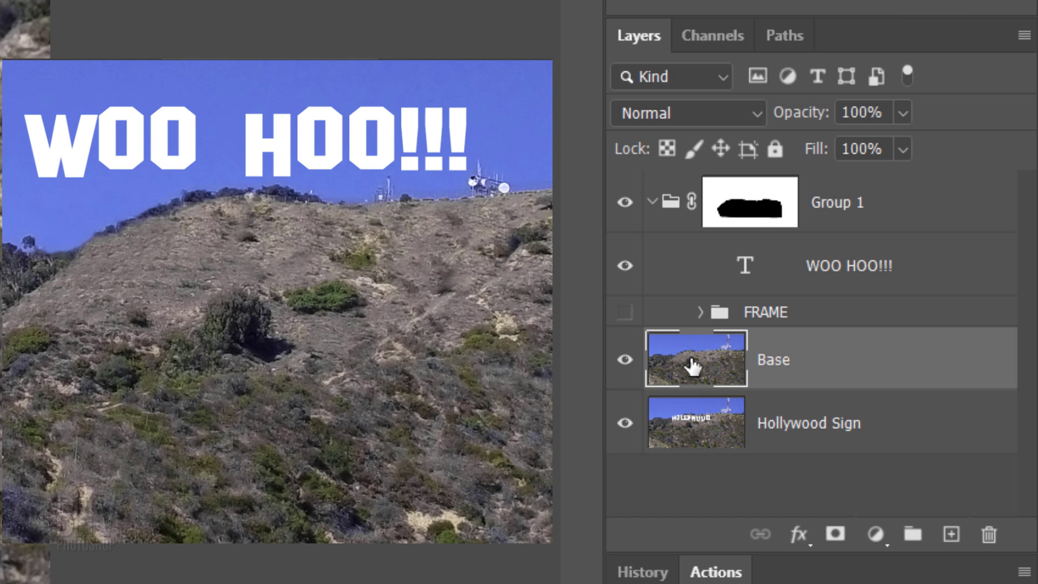
{"action": "left_click", "coordinate": [903, 113]}
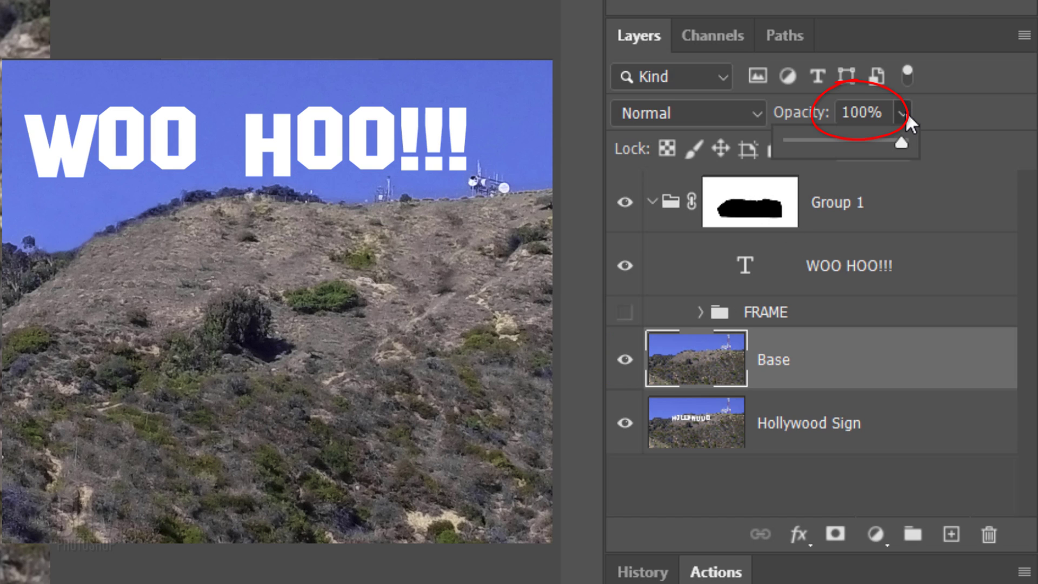
{"action": "left_click_drag", "start_coordinate": [901, 143], "coordinate": [859, 147]}
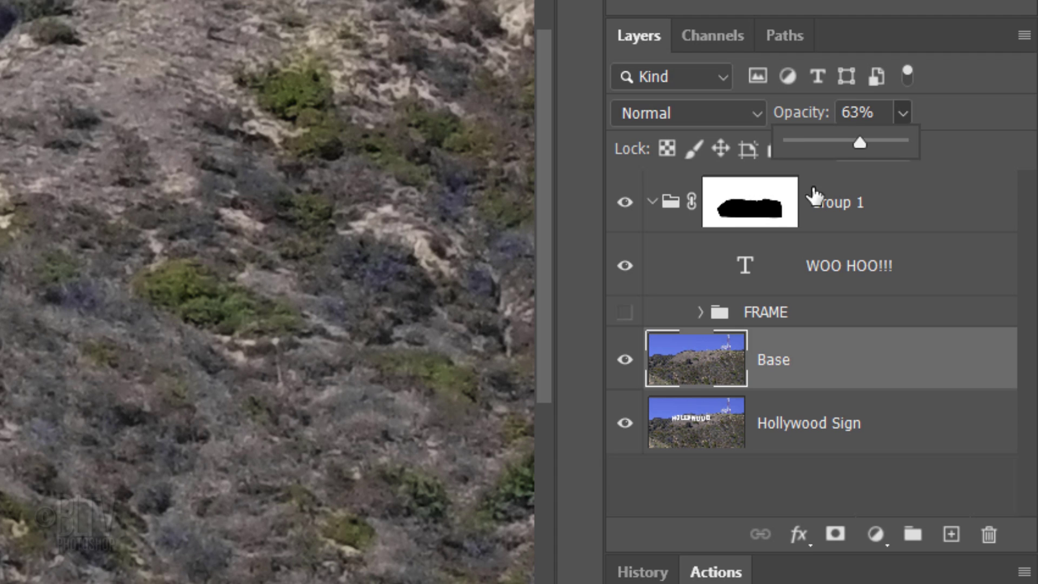
{"action": "left_click", "coordinate": [750, 267]}
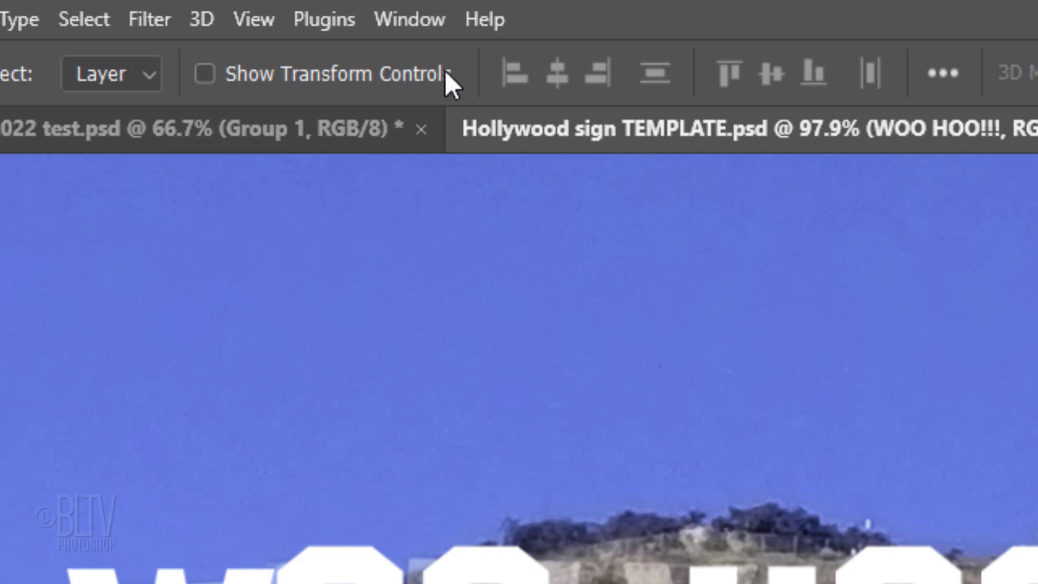
Check the Character panel (SF Hollywood Hills, 95 pt, -9 pt baseline shift), then collapse it
{"action": "left_click", "coordinate": [421, 19]}
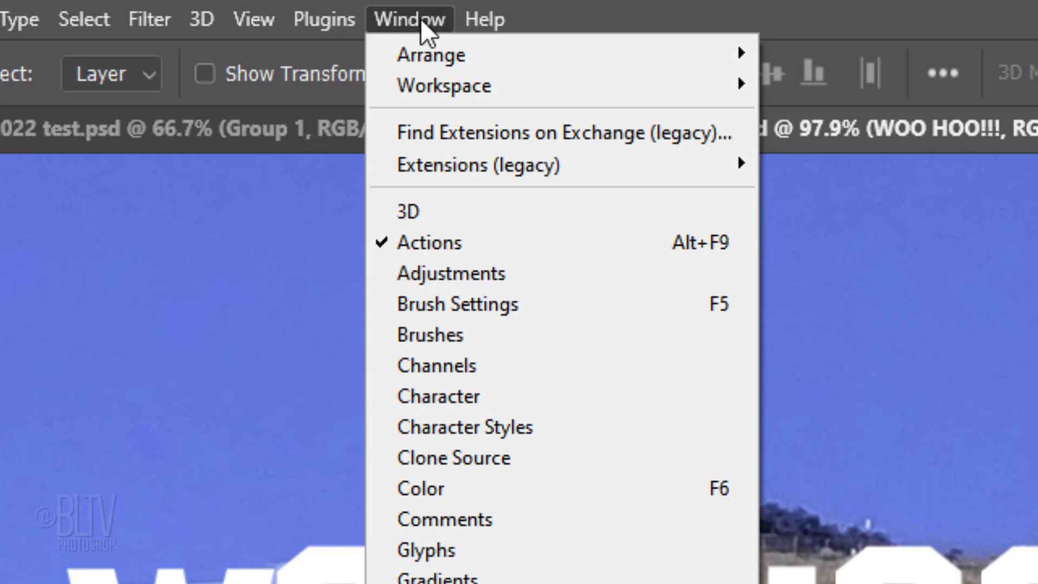
{"action": "left_click", "coordinate": [429, 396]}
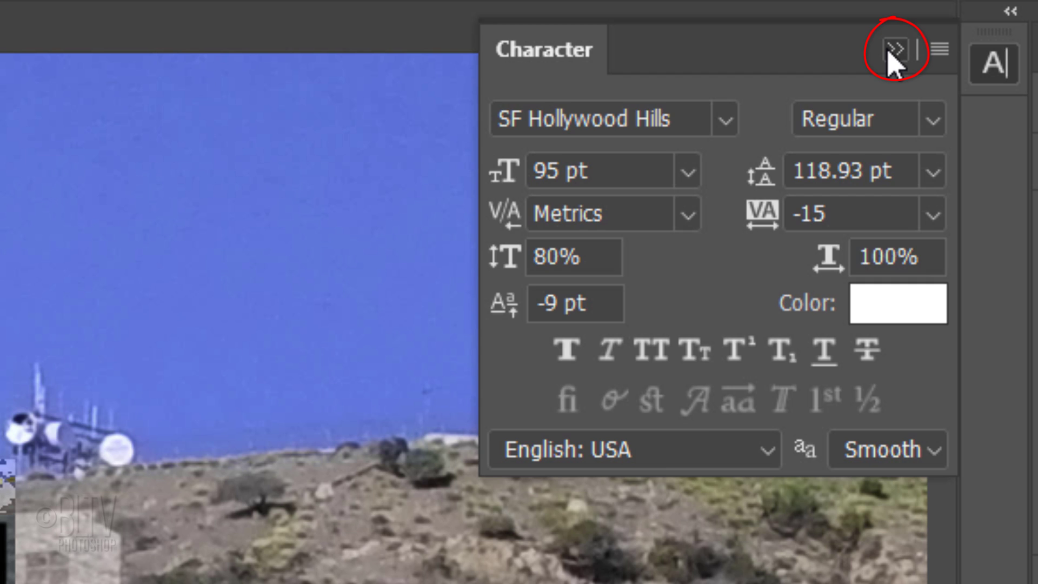
{"action": "left_click", "coordinate": [892, 53]}
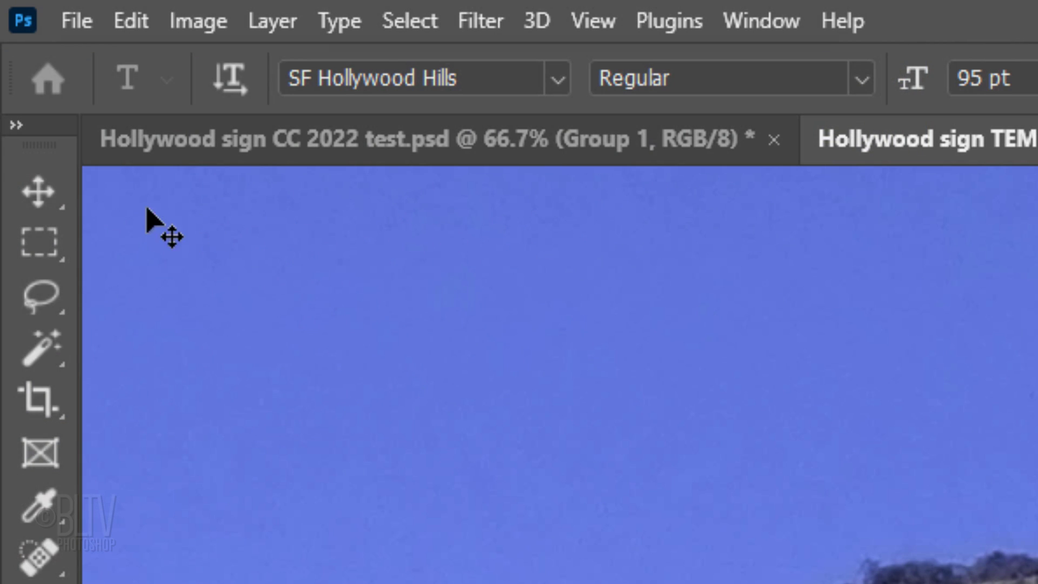
Switch to the Move tool and turn the WOO HOO!!! layer into a Smart Object
{"action": "left_click", "coordinate": [39, 191]}
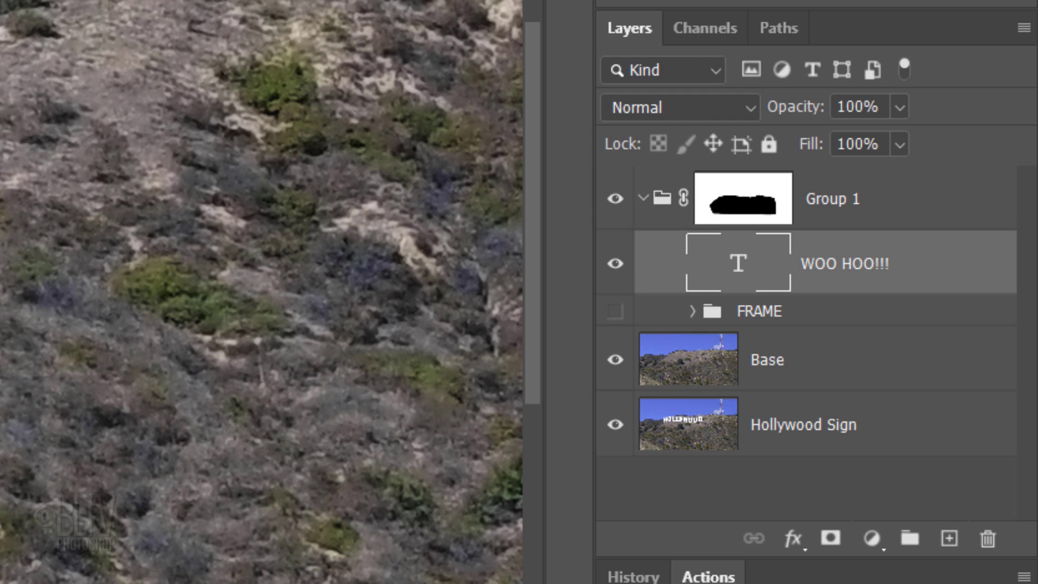
{"action": "left_click", "coordinate": [1023, 28]}
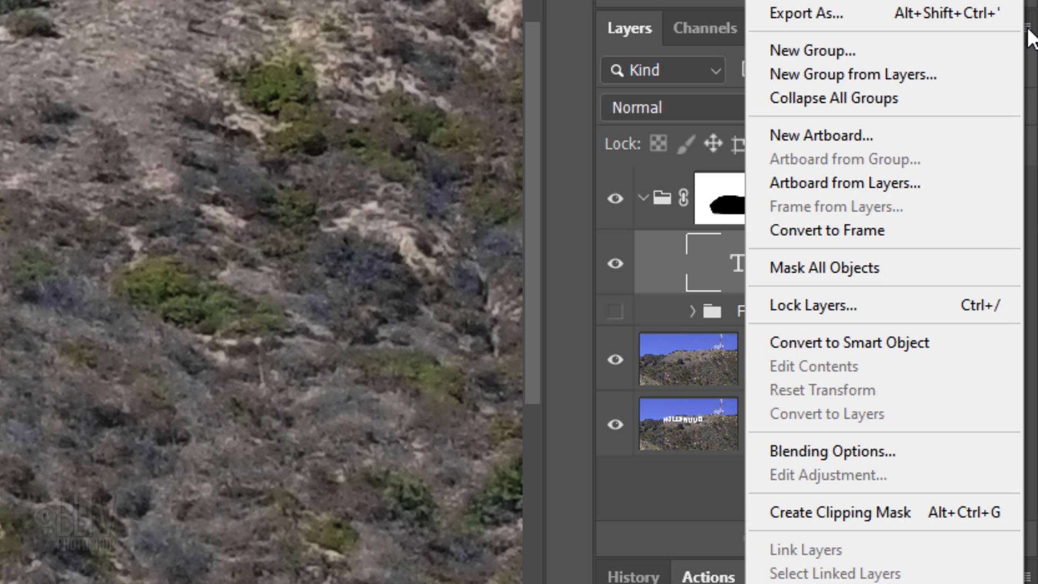
{"action": "left_click", "coordinate": [838, 344]}
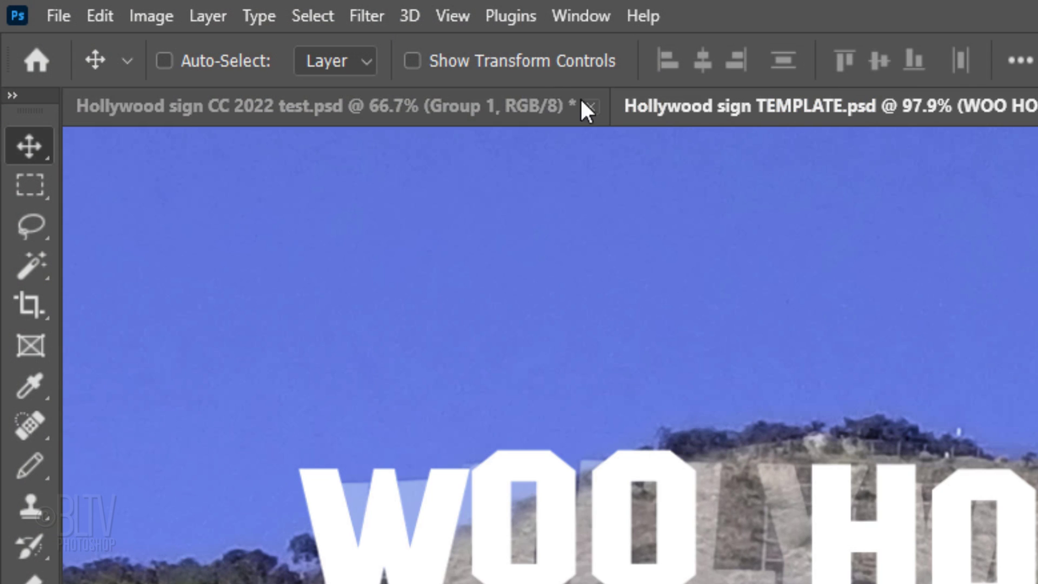
Apply a 0.3-pixel Gaussian Blur smart filter to the WOO HOO!!! Smart Object
{"action": "left_click", "coordinate": [371, 11]}
{"action": "mouse_move", "coordinate": [382, 382]}
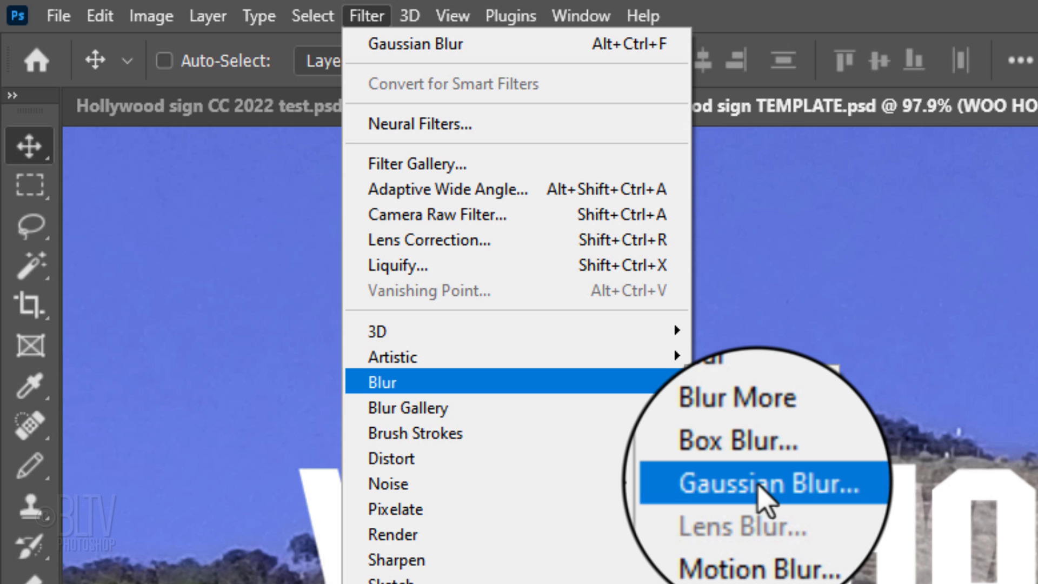
{"action": "left_click", "coordinate": [748, 484]}
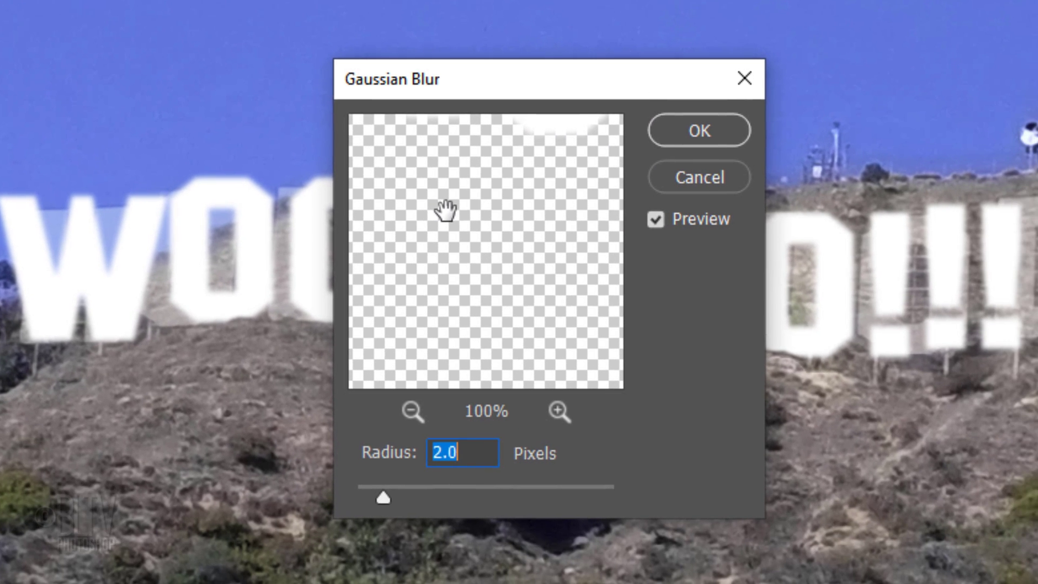
{"action": "type", "text": ".3"}
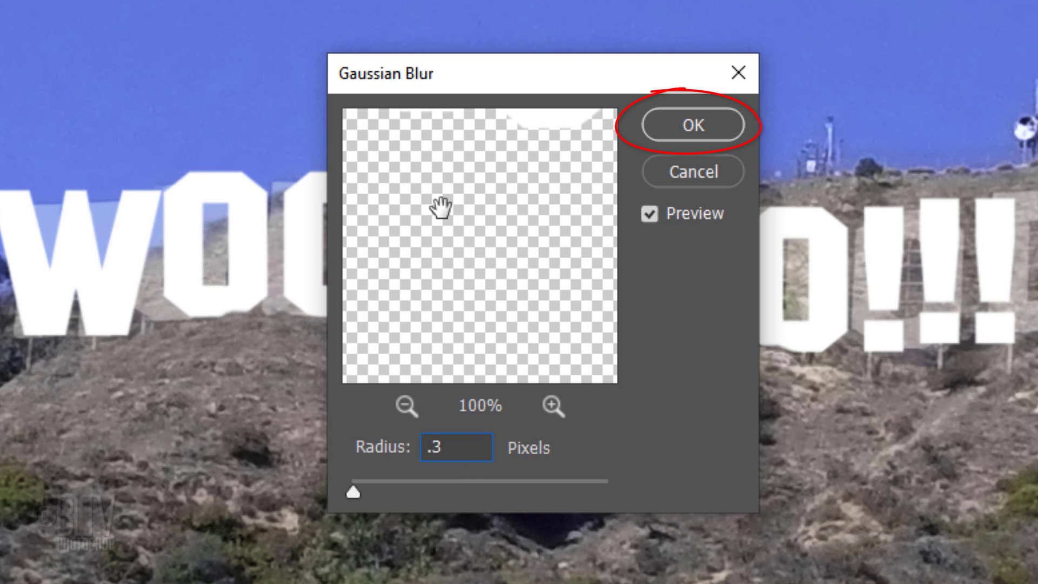
{"action": "key", "text": "Return"}
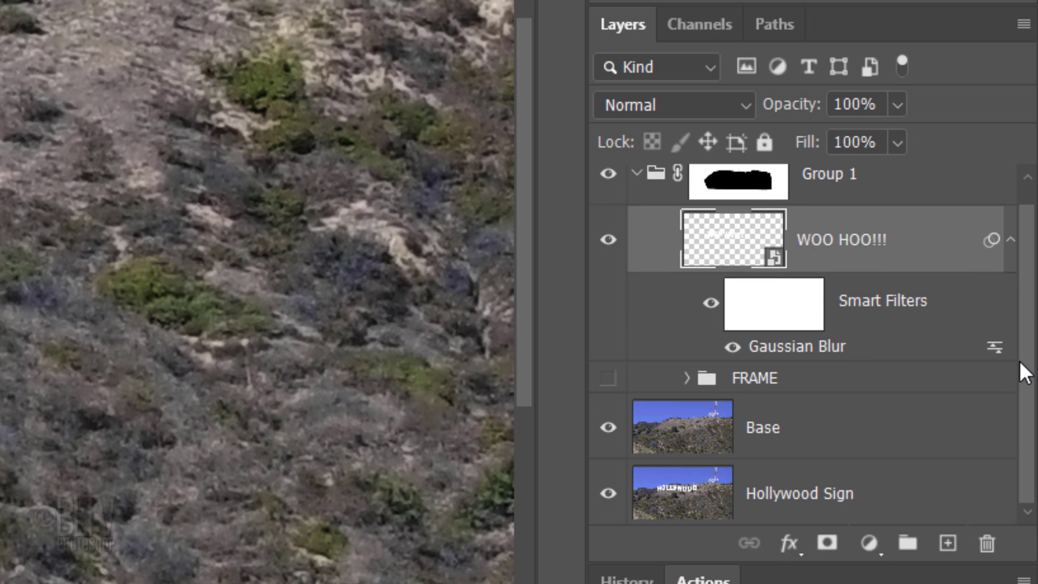
Set Base opacity to 100%, turn on FRAME visibility, and switch off Group 1's mask
{"action": "left_click", "coordinate": [695, 438]}
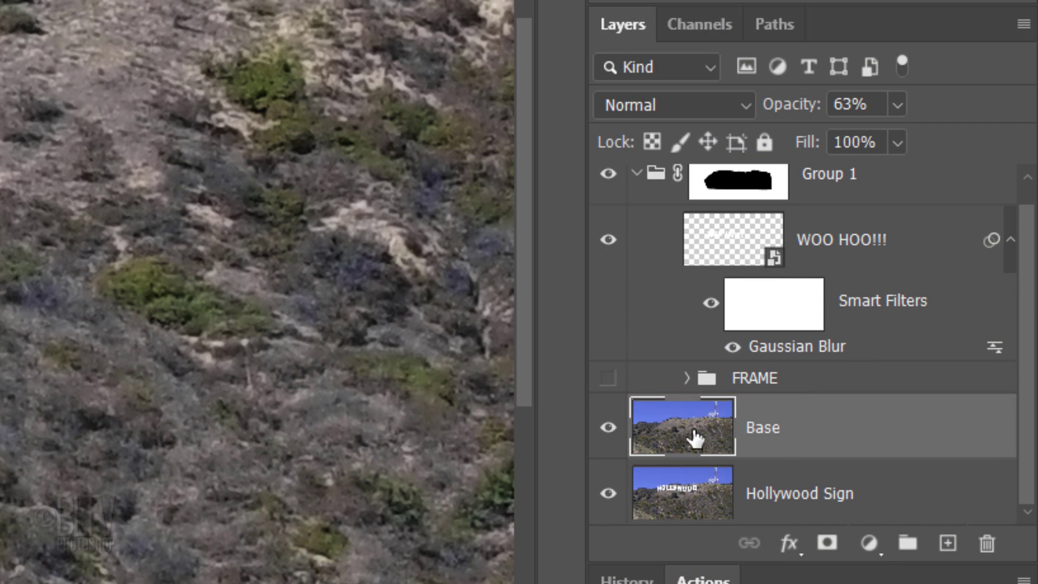
{"action": "left_click", "coordinate": [896, 105]}
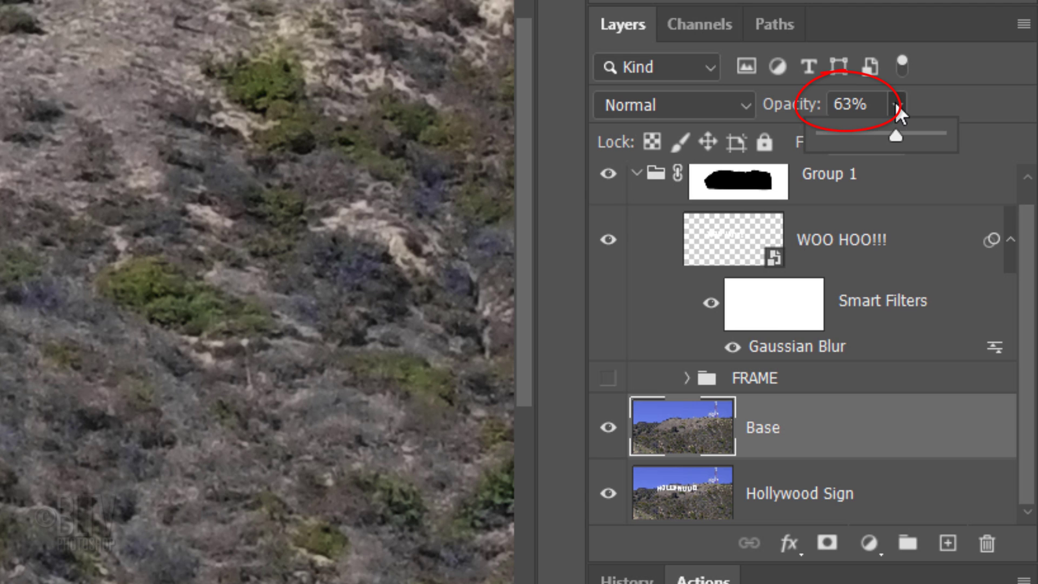
{"action": "left_click_drag", "start_coordinate": [895, 135], "coordinate": [949, 136]}
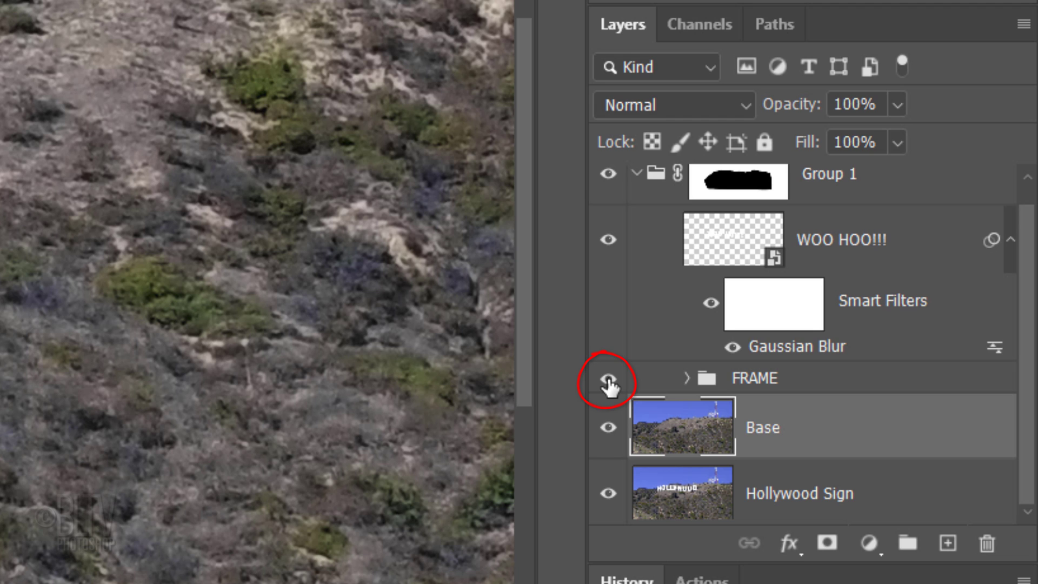
{"action": "left_click", "coordinate": [684, 383]}
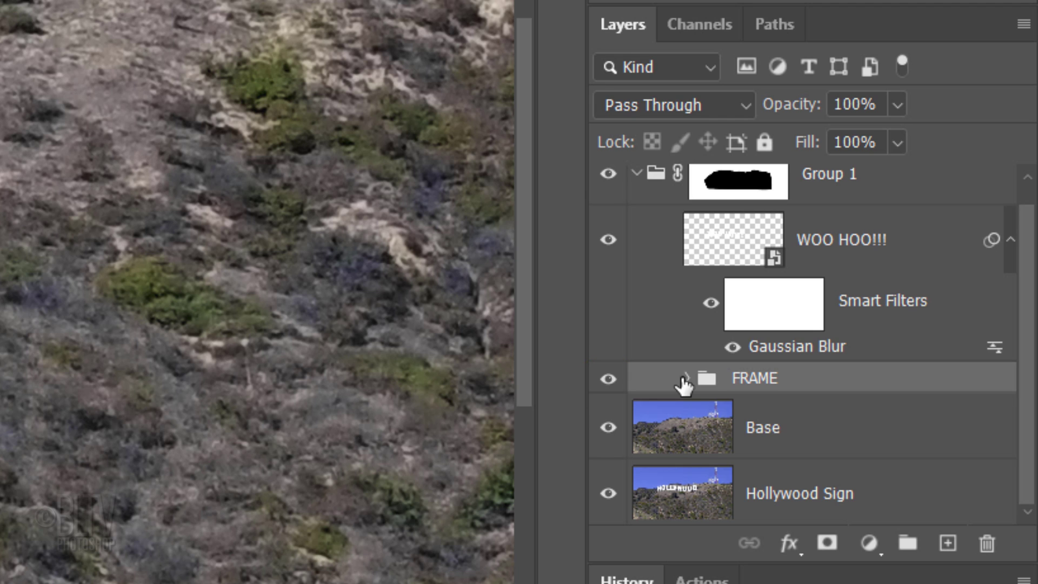
{"action": "left_click", "coordinate": [718, 183], "text": "shift"}
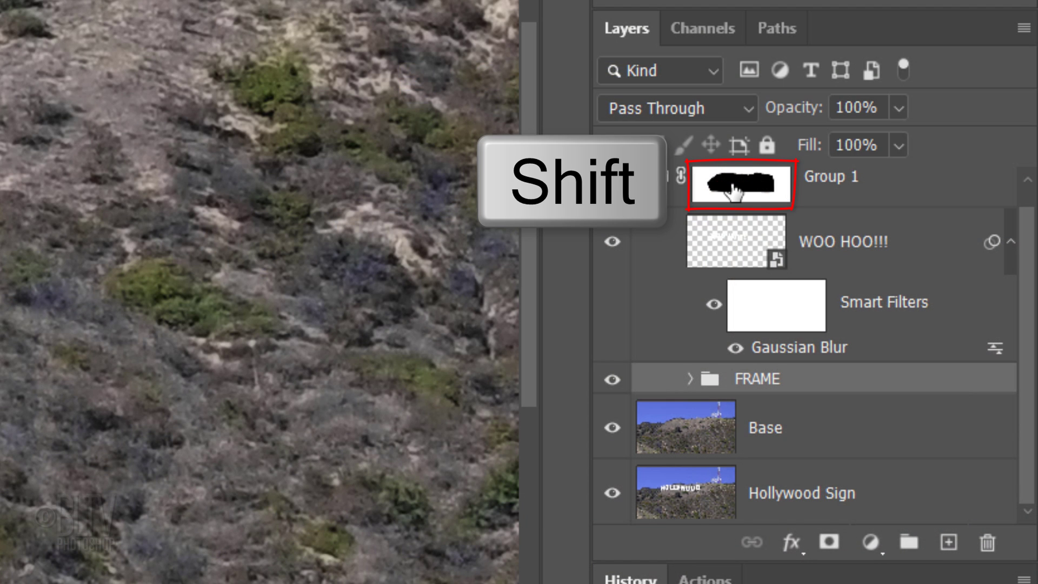
Expand the FRAME group and duplicate the Frame medium layer with Ctrl+J
{"action": "left_click", "coordinate": [689, 379]}
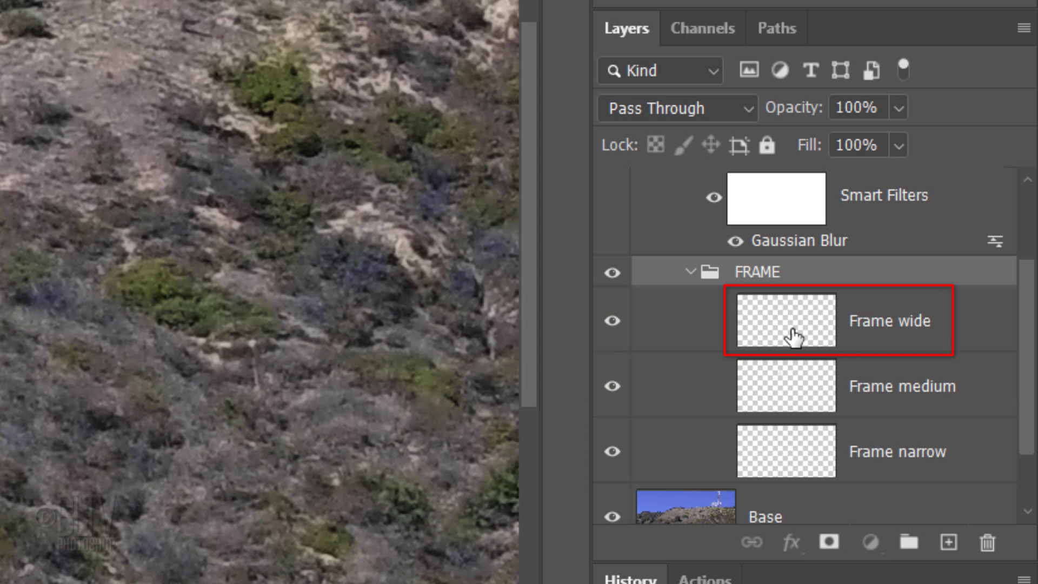
{"action": "left_click", "coordinate": [794, 338]}
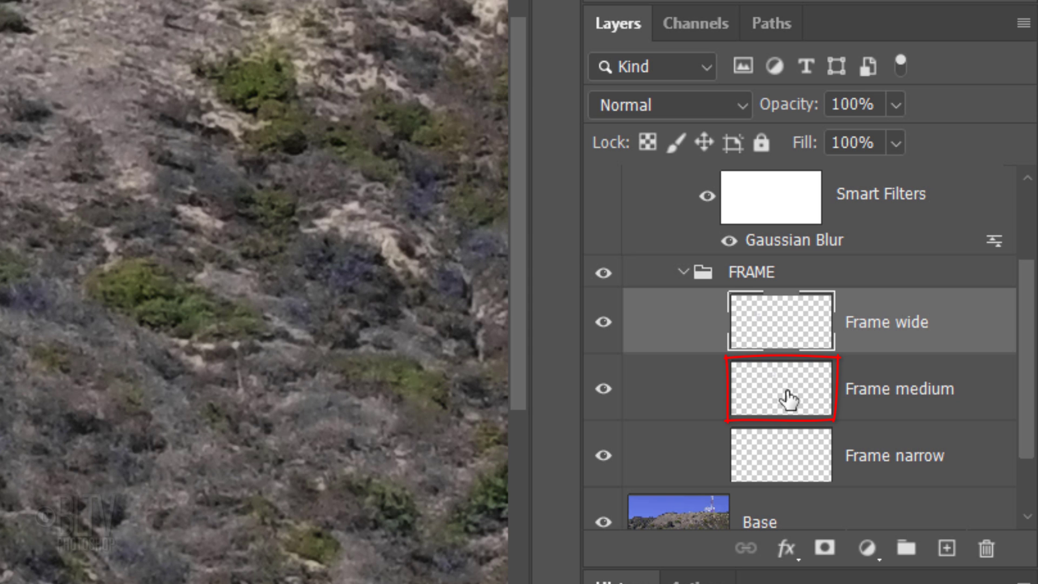
{"action": "left_click", "coordinate": [788, 399]}
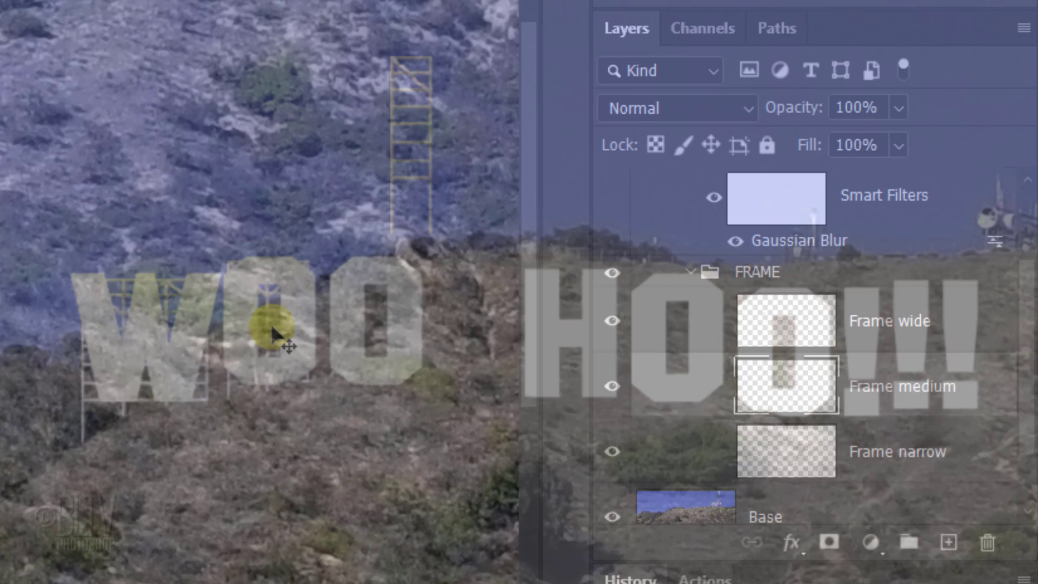
{"action": "key", "text": "ctrl+j"}
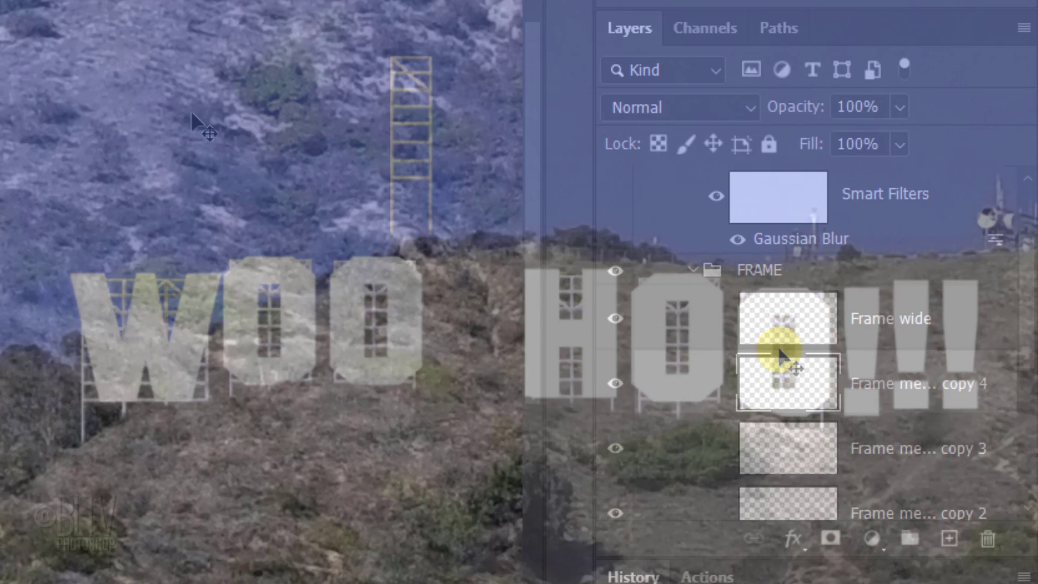
{"action": "scroll", "coordinate": [1015, 378], "scroll_direction": "down", "scroll_amount": 2}
{"action": "scroll", "coordinate": [1003, 433], "scroll_direction": "down", "scroll_amount": 3}
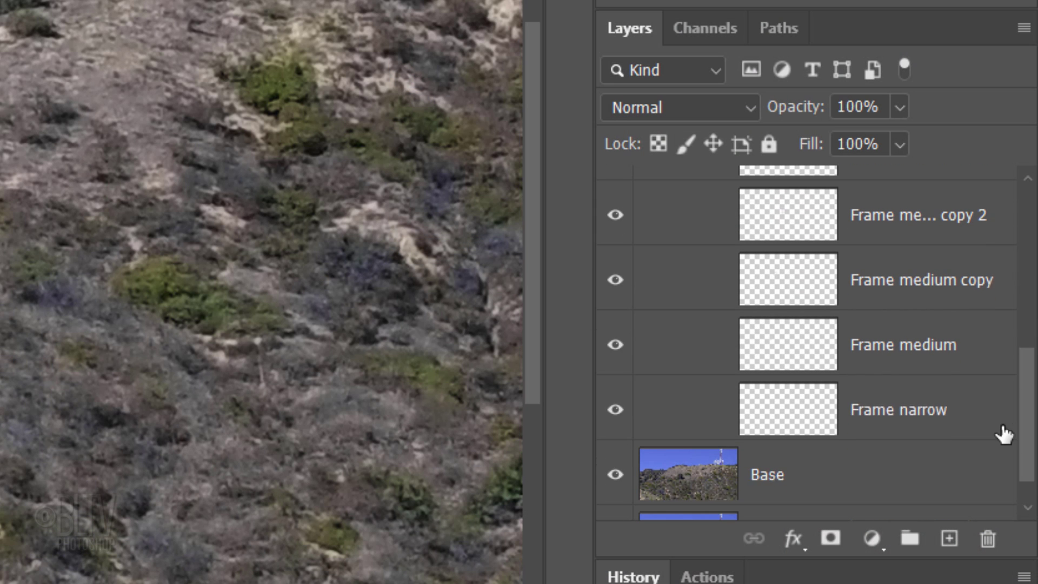
Select the Frame narrow layer in the FRAME group for duplication
{"action": "left_click", "coordinate": [820, 409]}
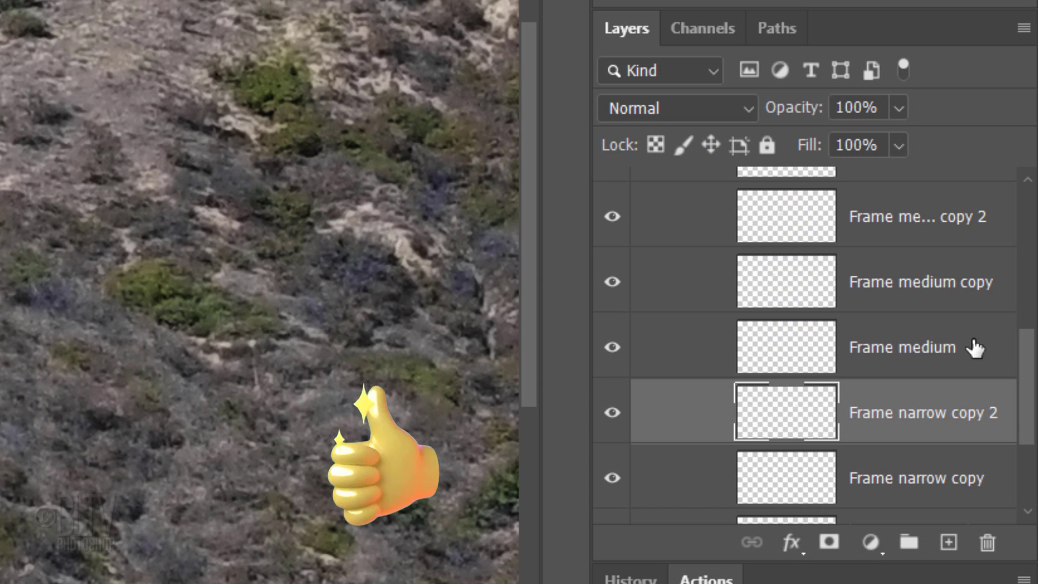
{"action": "scroll", "coordinate": [1026, 372], "scroll_direction": "up", "scroll_amount": 1}
{"action": "left_click_drag", "start_coordinate": [1026, 373], "coordinate": [1027, 273]}
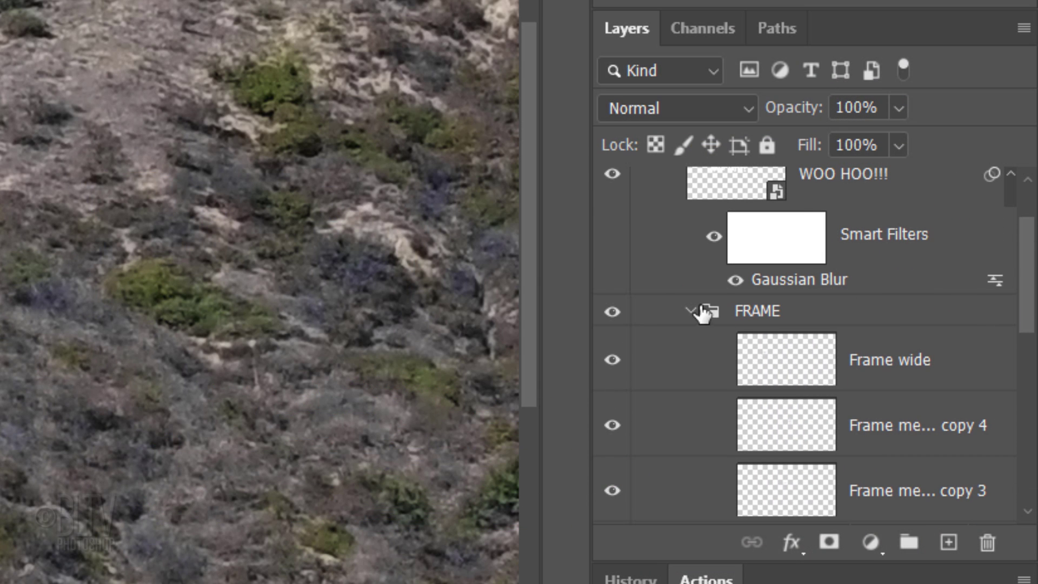
Collapse FRAME, duplicate WOO HOO!!! as WOO HOO!!! copy, and reselect the original
{"action": "left_click", "coordinate": [689, 313]}
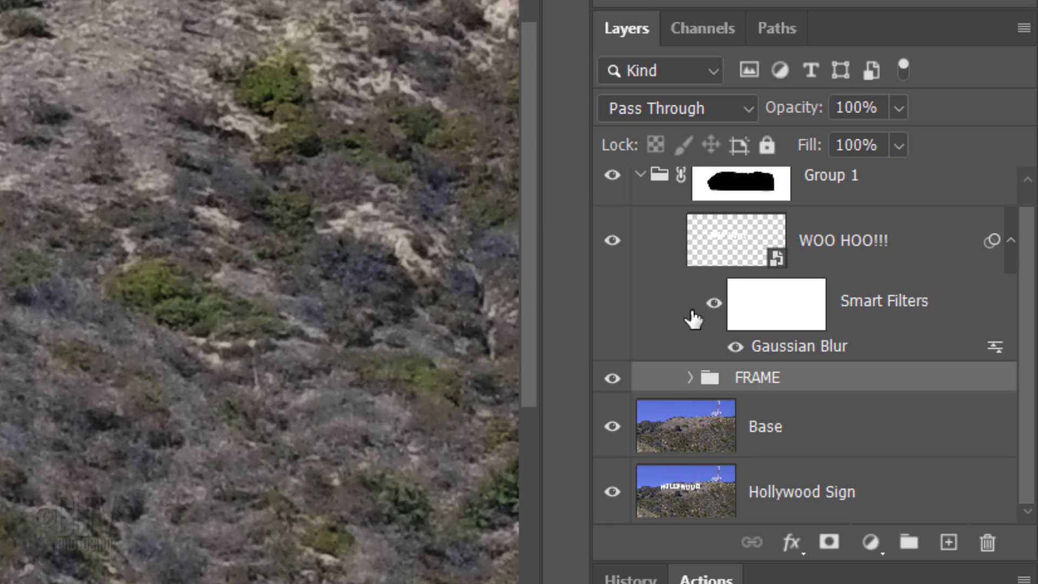
{"action": "left_click", "coordinate": [734, 247]}
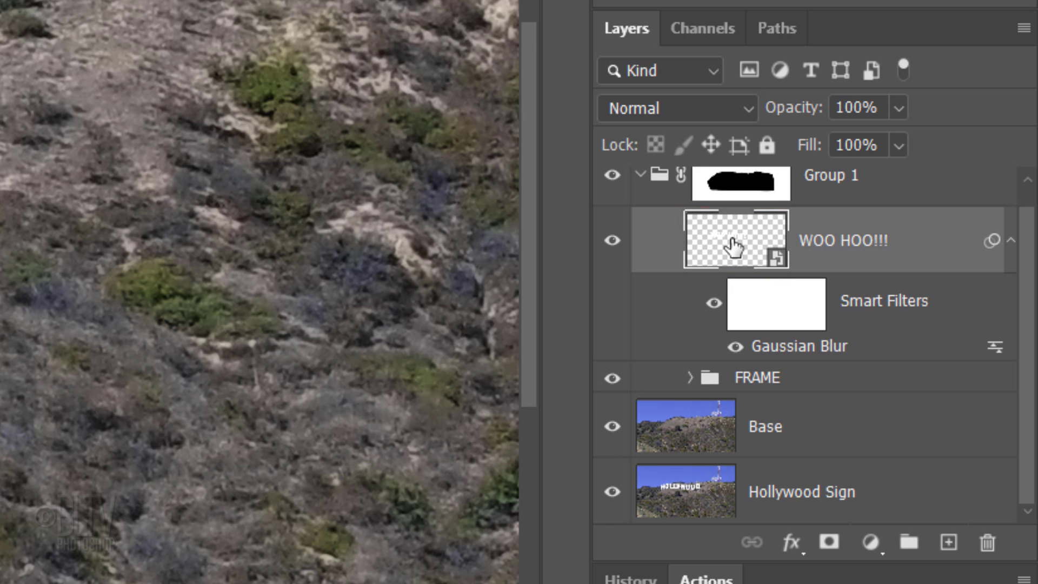
{"action": "left_click", "coordinate": [1011, 244]}
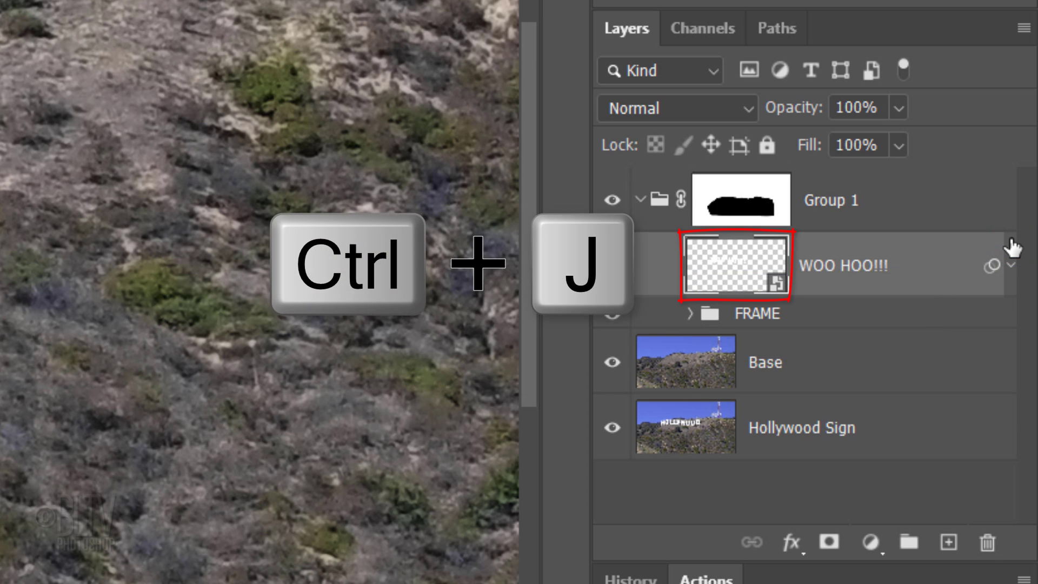
{"action": "key", "text": "ctrl+j"}
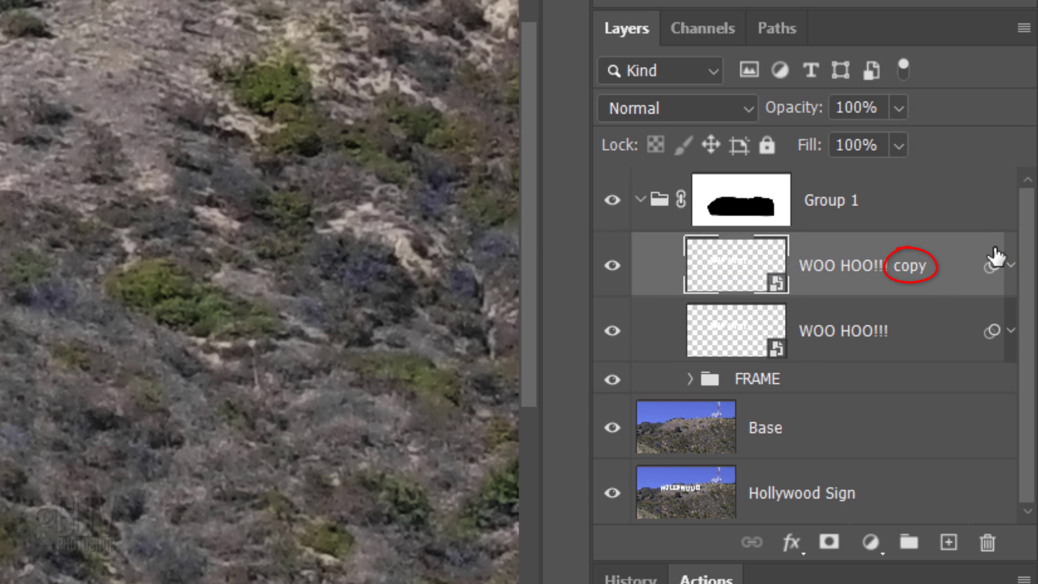
{"action": "left_click", "coordinate": [919, 332]}
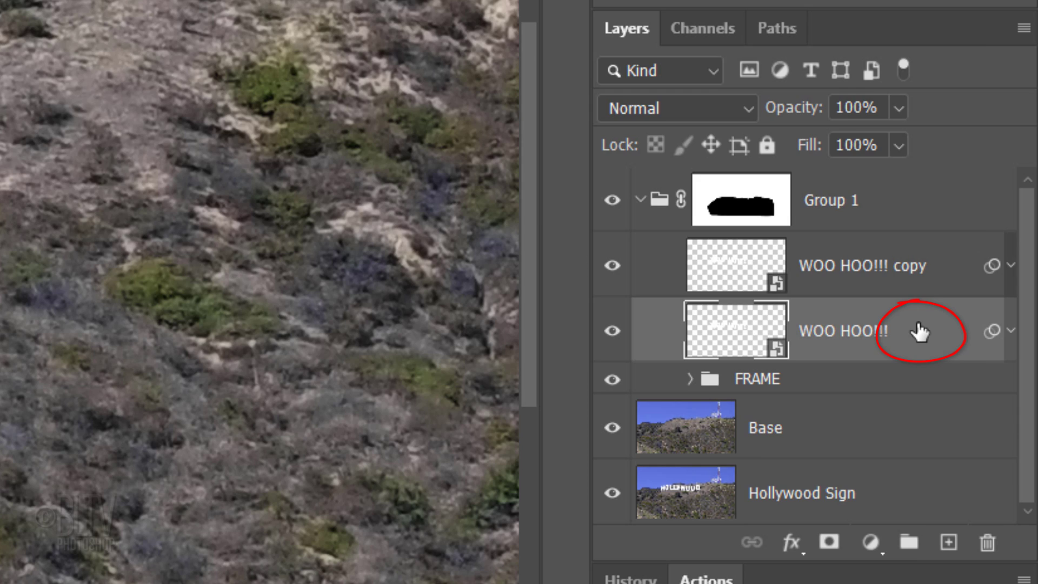
Add a dark red #1a0303 Color Overlay to the original WOO HOO!!! layer
{"action": "double_click", "coordinate": [918, 331]}
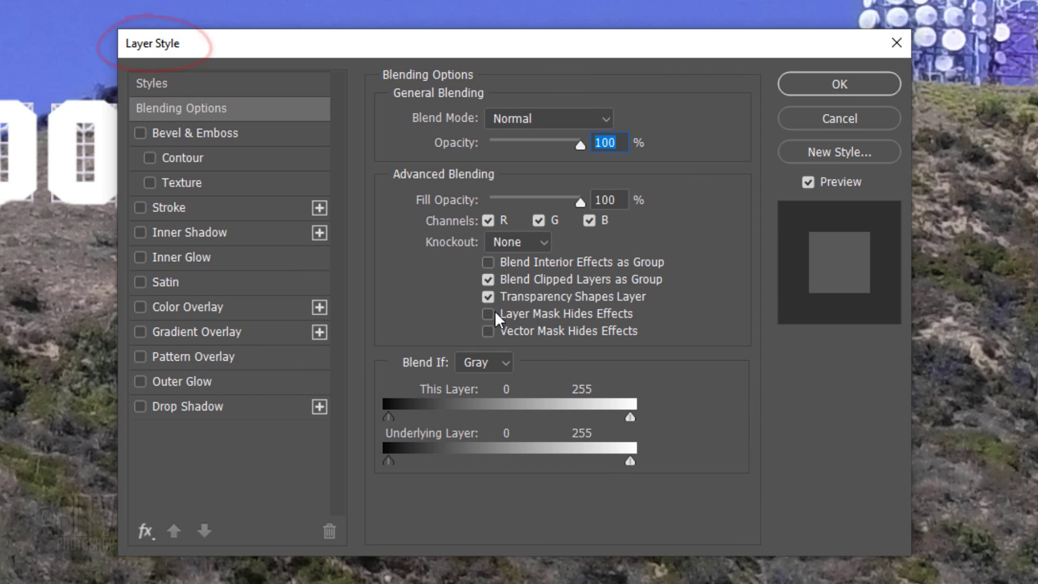
{"action": "left_click", "coordinate": [201, 306]}
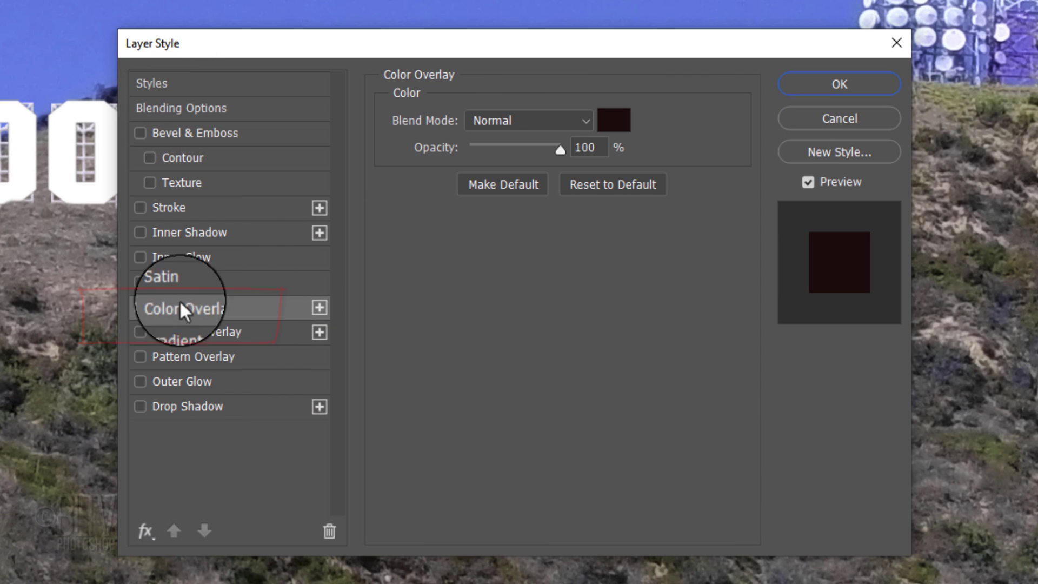
{"action": "left_click", "coordinate": [618, 124]}
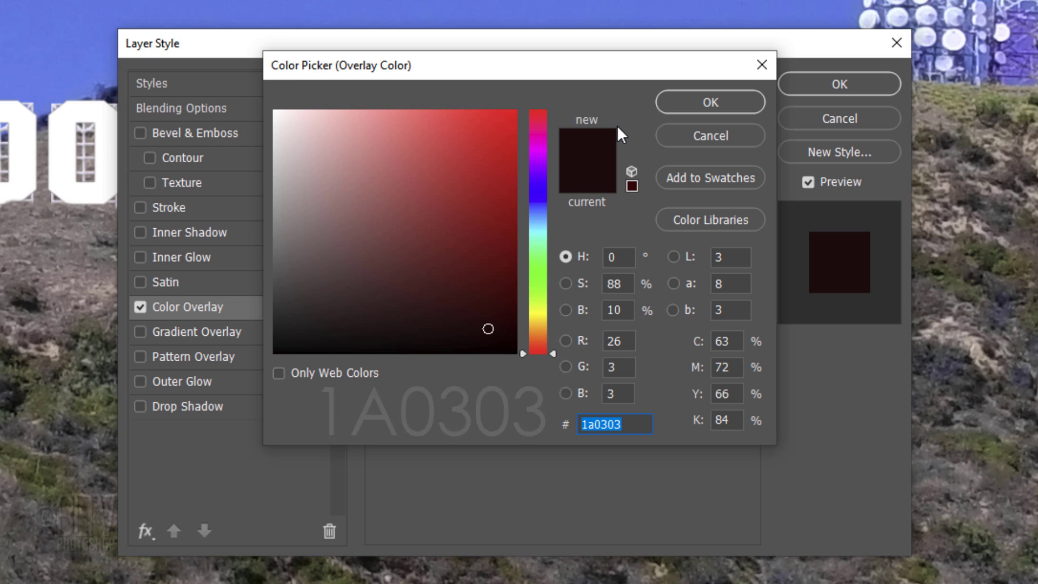
{"action": "left_click", "coordinate": [689, 102]}
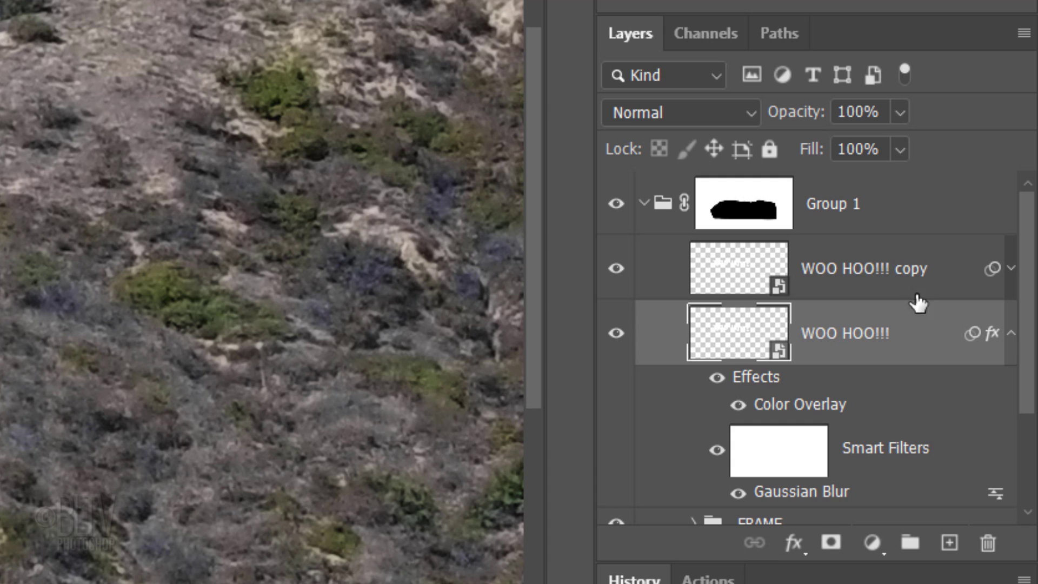
Convert WOO HOO!!! copy, WOO HOO!!! and FRAME into a single smart object
{"action": "left_click", "coordinate": [1010, 334]}
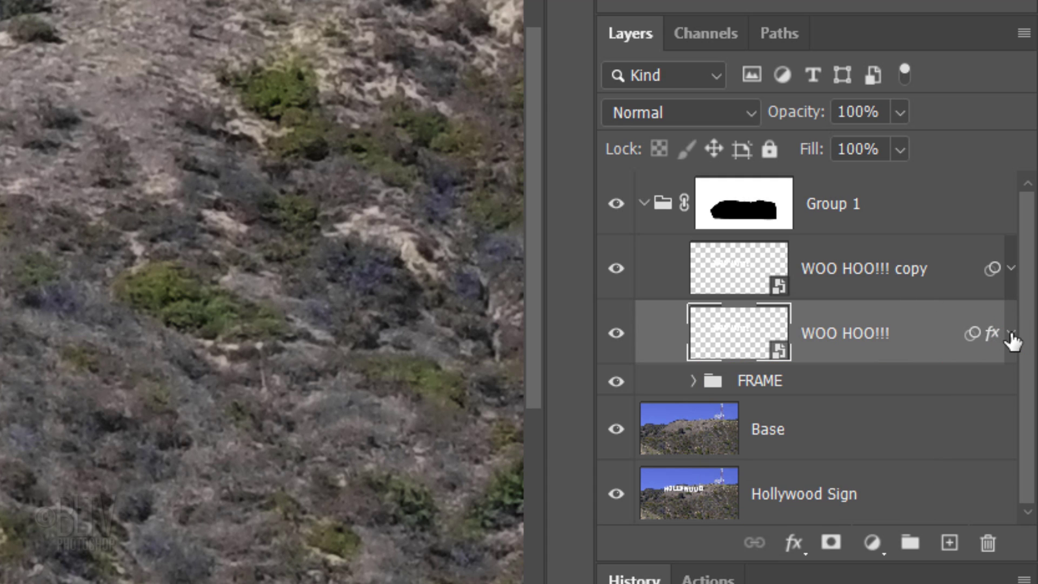
{"action": "left_click", "coordinate": [877, 386]}
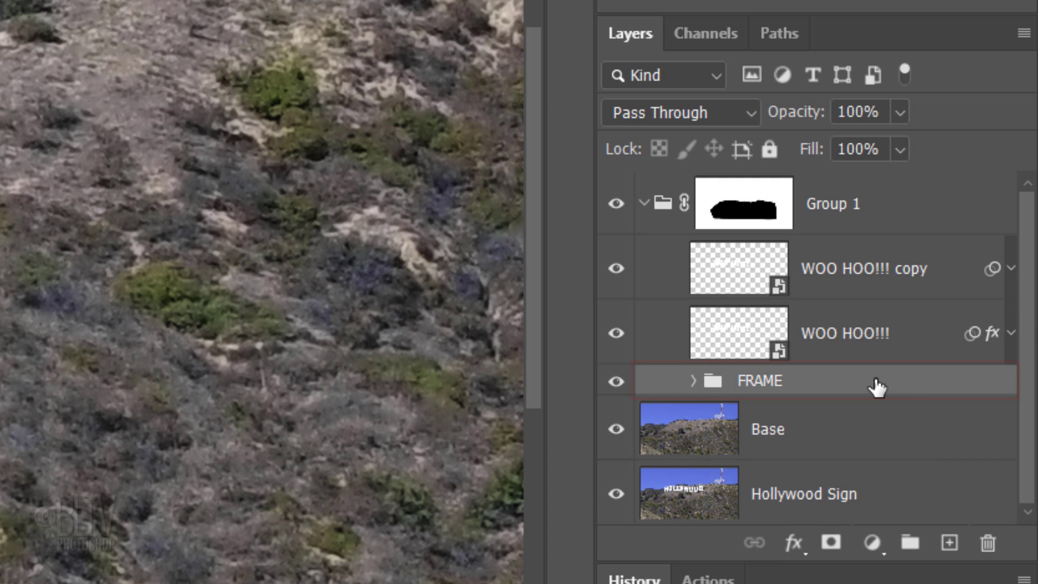
{"action": "left_click", "coordinate": [865, 284], "text": "shift"}
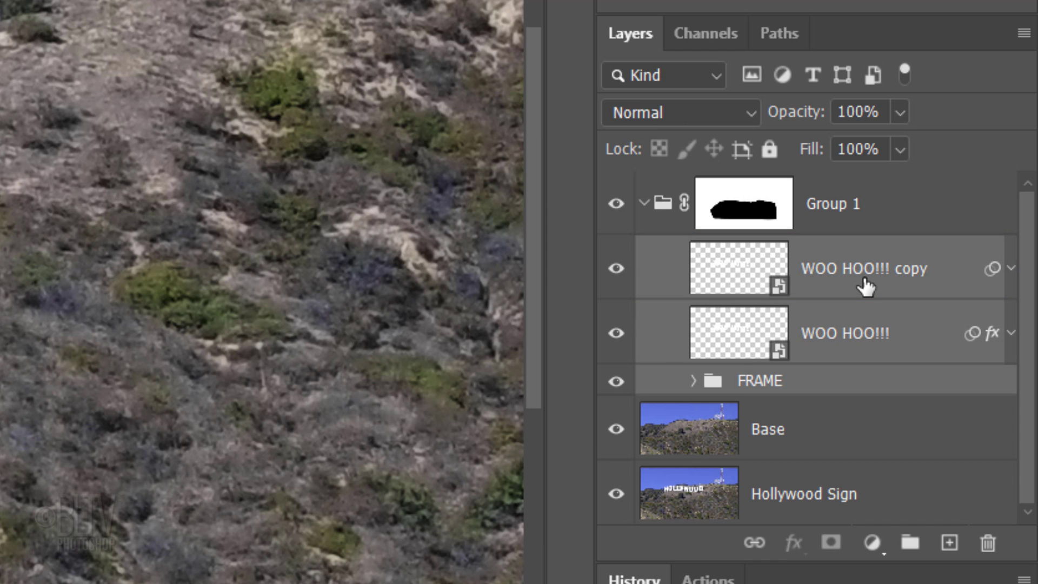
{"action": "left_click", "coordinate": [1021, 32]}
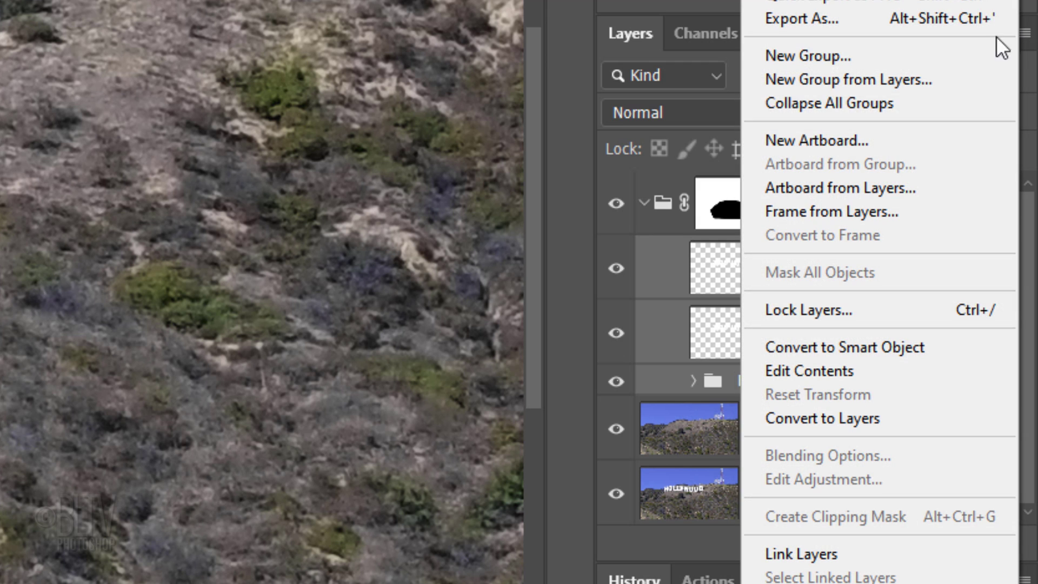
{"action": "left_click", "coordinate": [813, 347]}
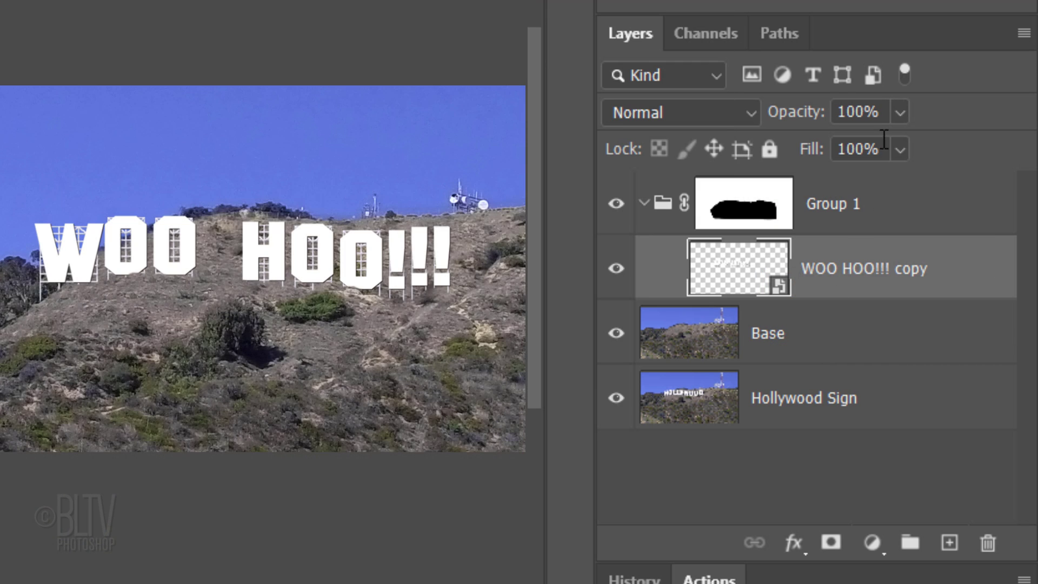
Set the smart object to 75% opacity and hide the Base layer
{"action": "left_click", "coordinate": [860, 112]}
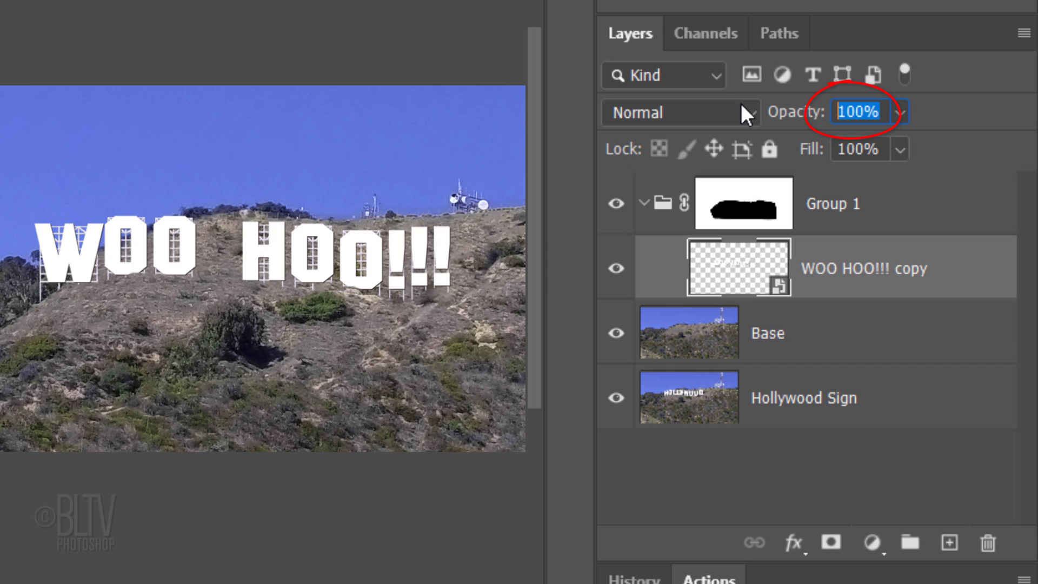
{"action": "type", "text": "75"}
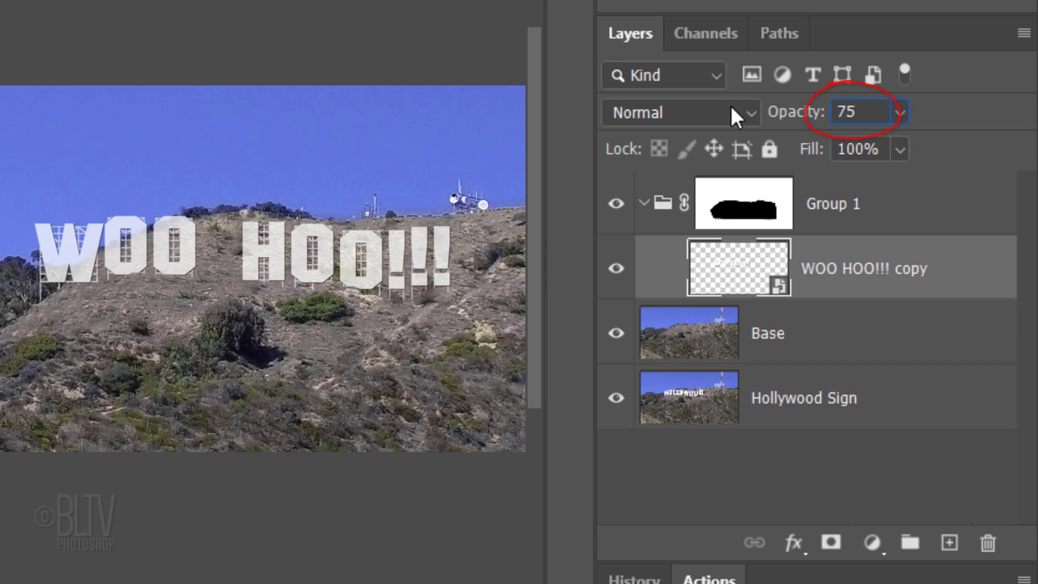
{"action": "key", "text": "Return"}
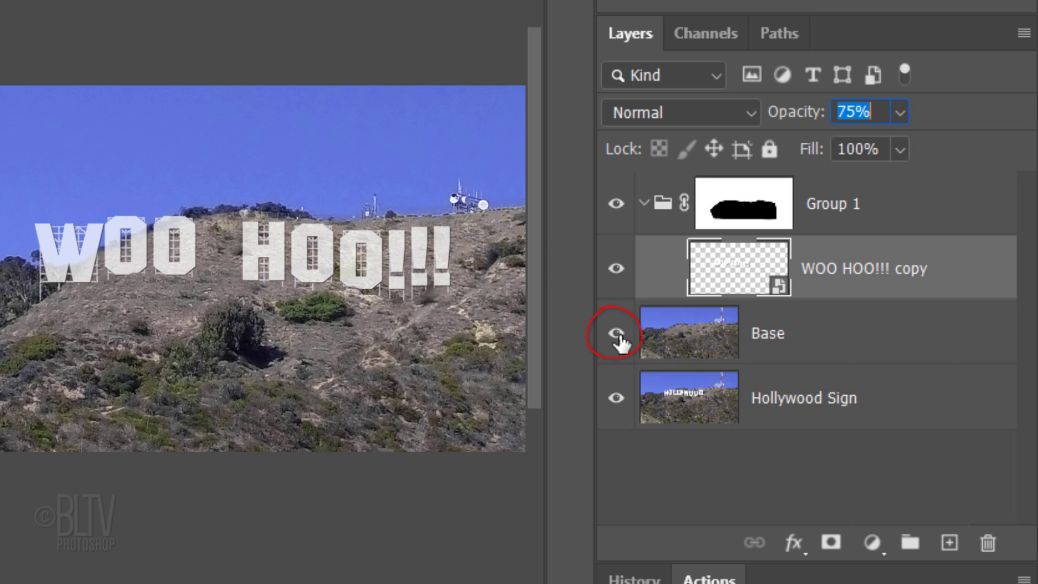
{"action": "left_click", "coordinate": [617, 332]}
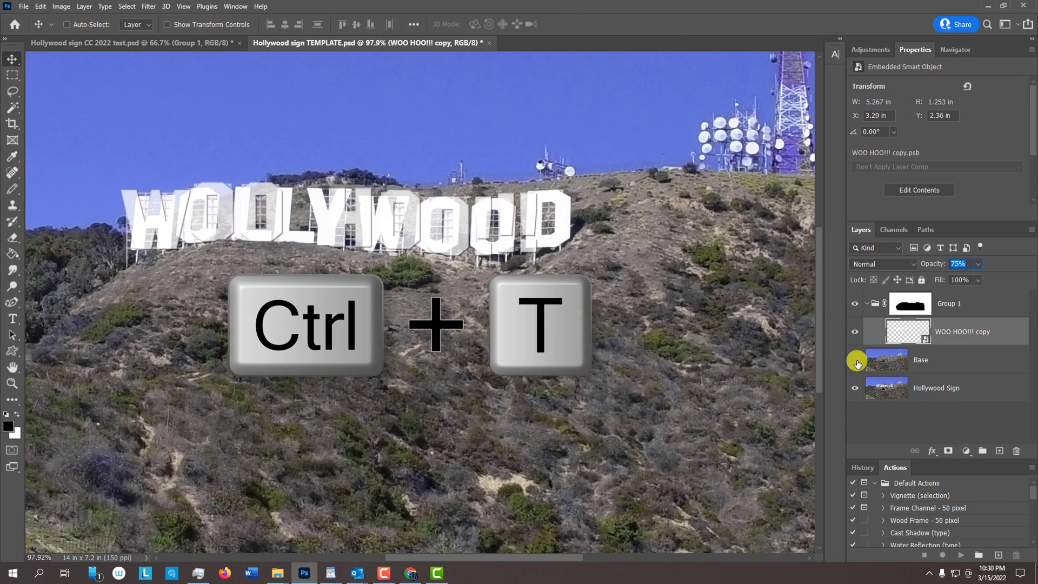
Distort the WOO HOO!!! copy corners onto the HOLLYWOOD sign's perspective and commit
{"action": "key", "text": "ctrl+t"}
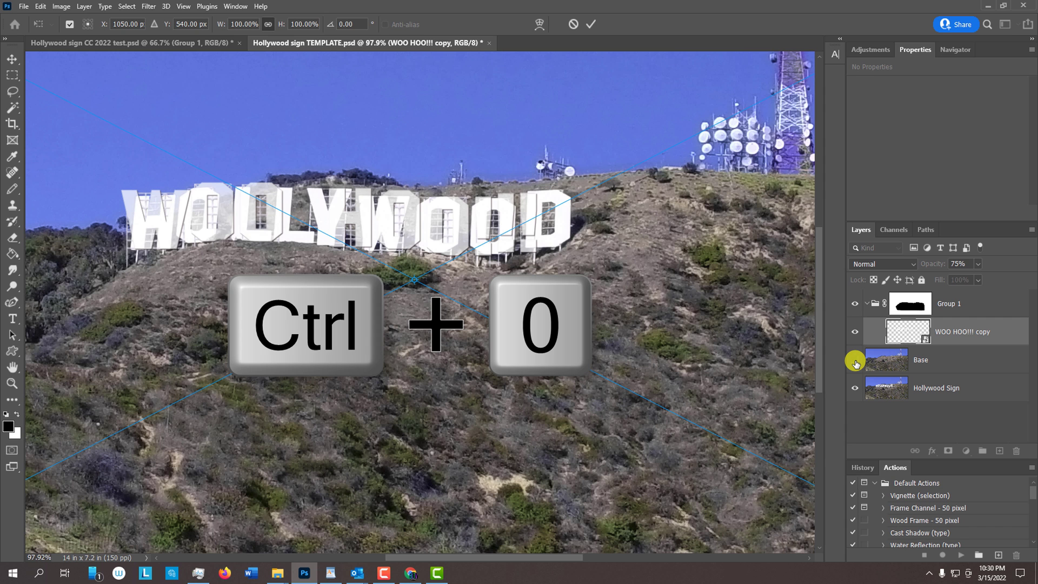
{"action": "key", "text": "ctrl+0"}
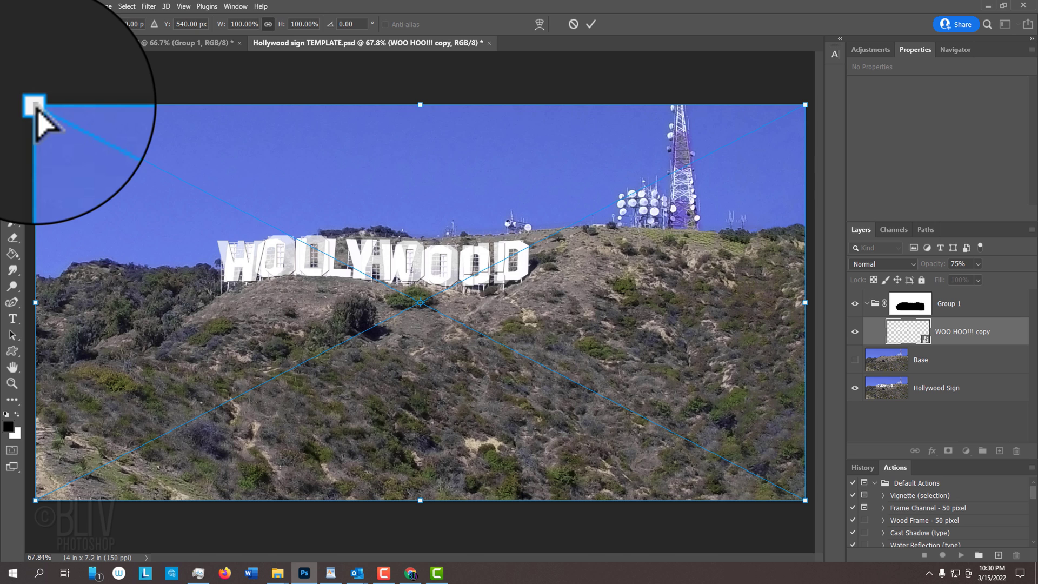
{"action": "left_click", "coordinate": [36, 106]}
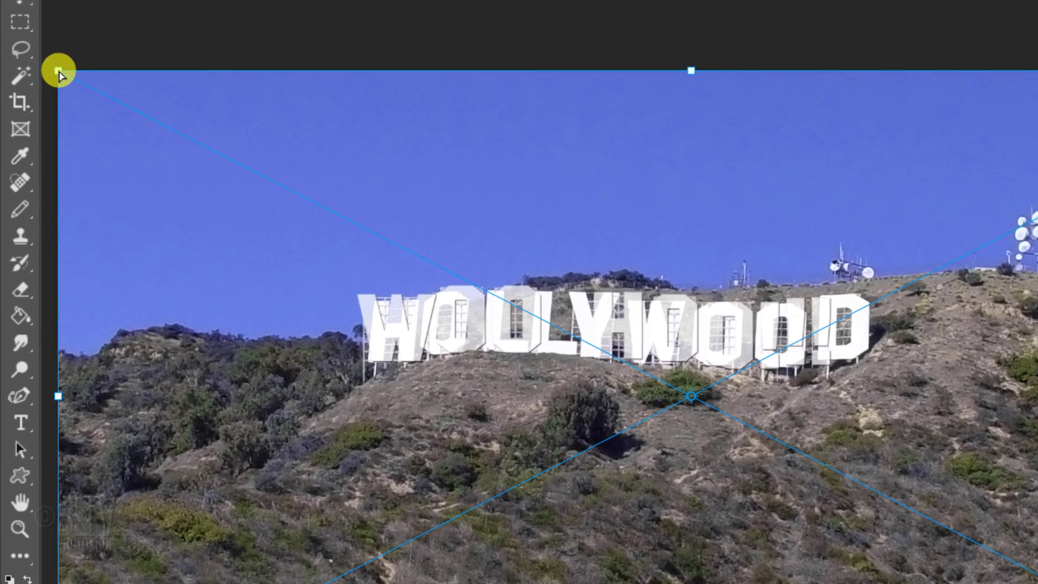
{"action": "mouse_move", "coordinate": [36, 106]}
{"action": "left_mouse_down"}
{"action": "mouse_move", "coordinate": [116, 90]}
{"action": "mouse_move", "coordinate": [151, 102]}
{"action": "left_mouse_up"}
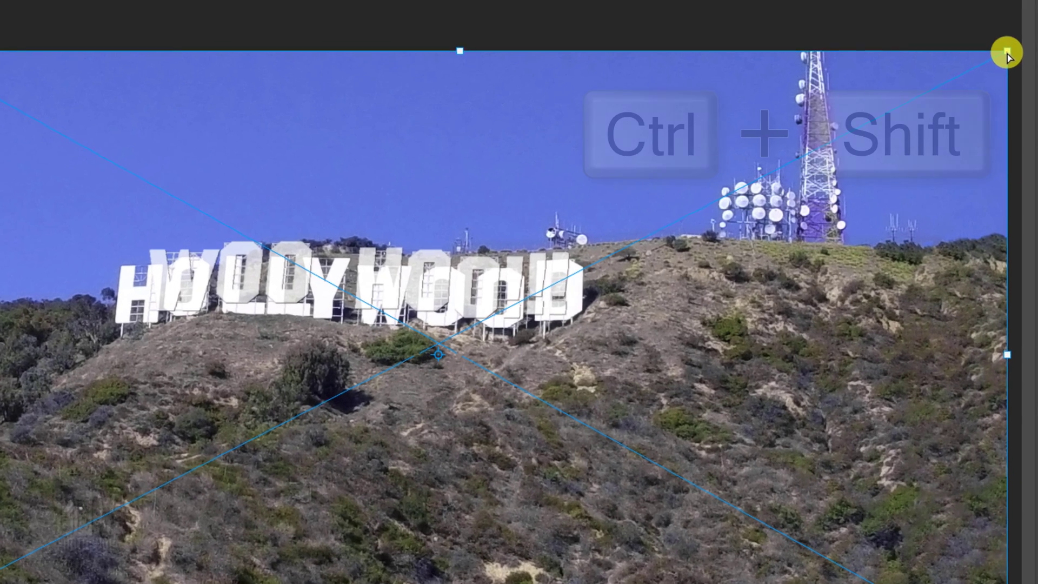
{"action": "left_click_drag", "start_coordinate": [805, 106], "coordinate": [798, 108]}
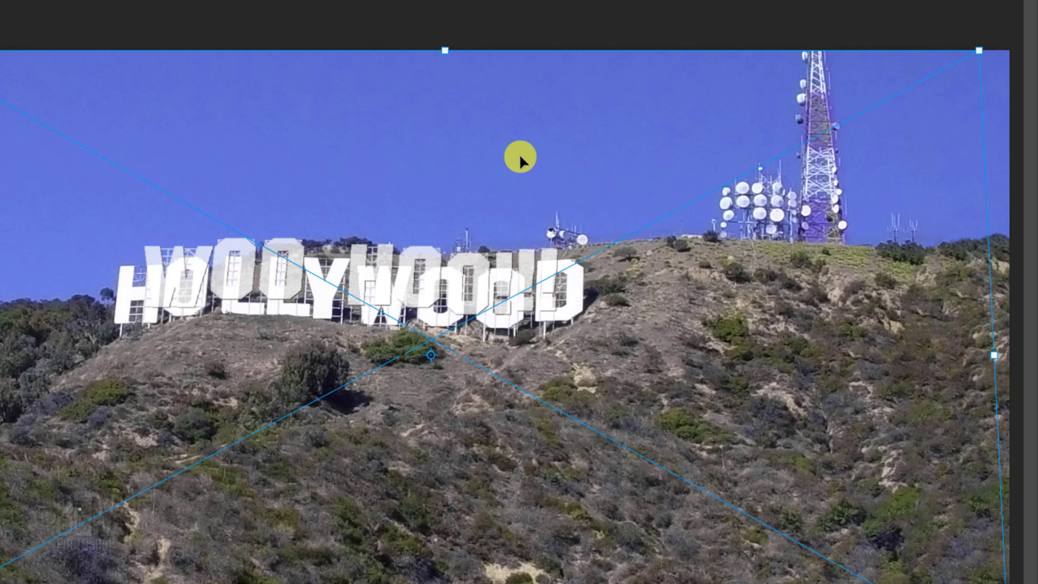
{"action": "left_click_drag", "start_coordinate": [519, 153], "coordinate": [492, 174]}
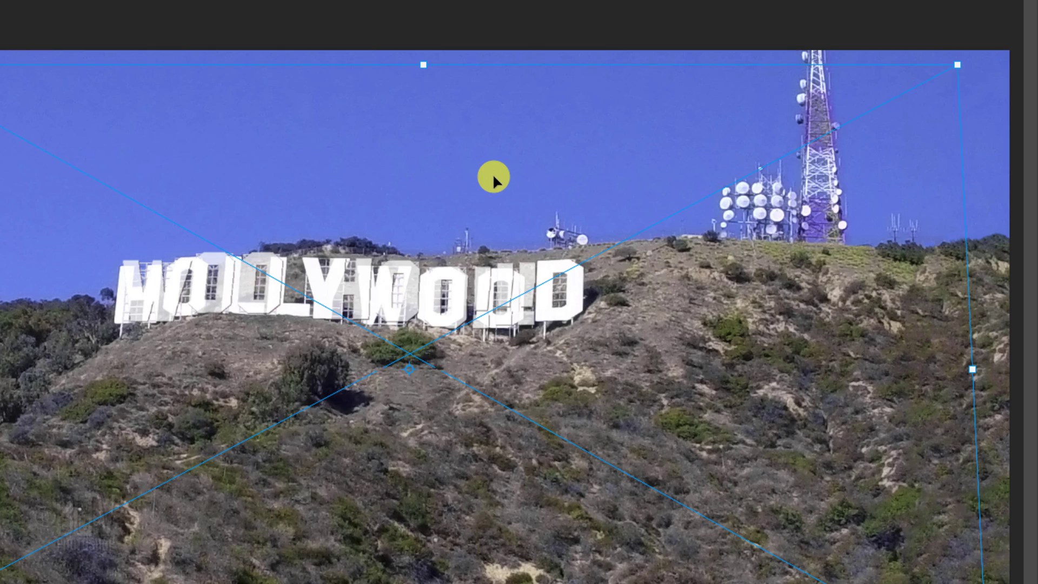
{"action": "key", "text": "Return"}
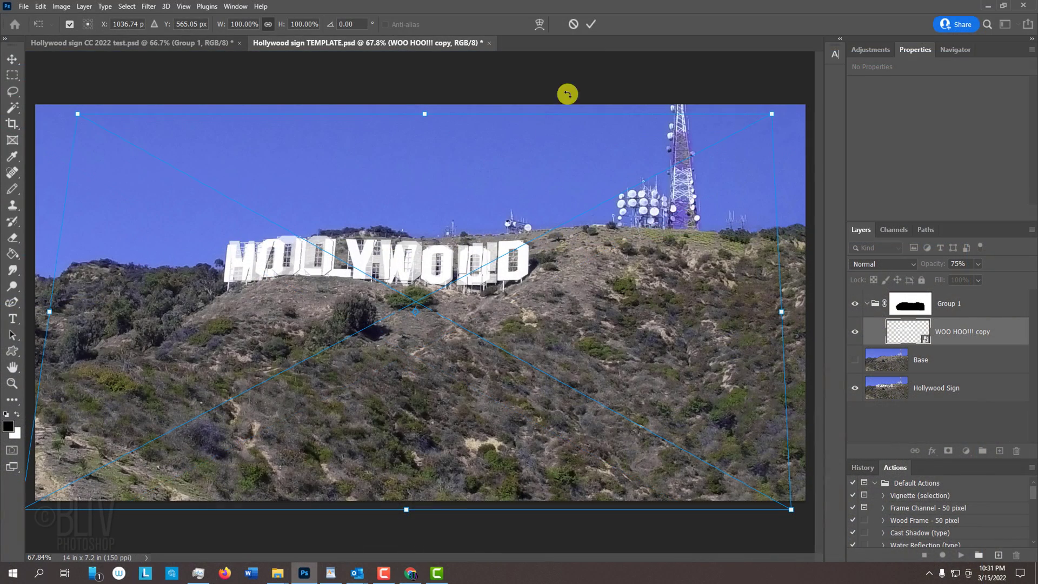
{"action": "left_click", "coordinate": [587, 25]}
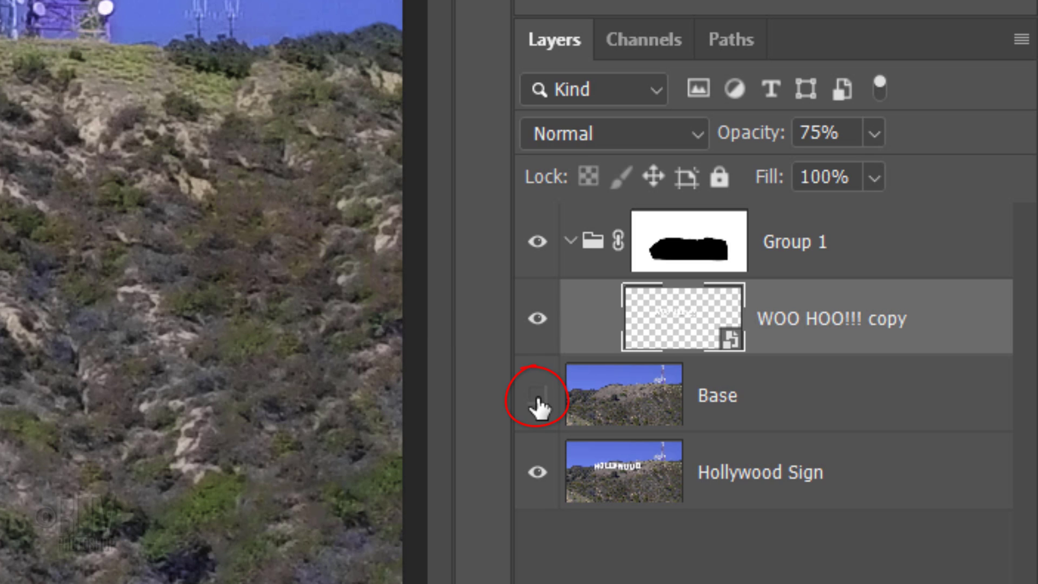
Show Base, raise the letters to 100% opacity, and zoom in on them
{"action": "left_click", "coordinate": [537, 397]}
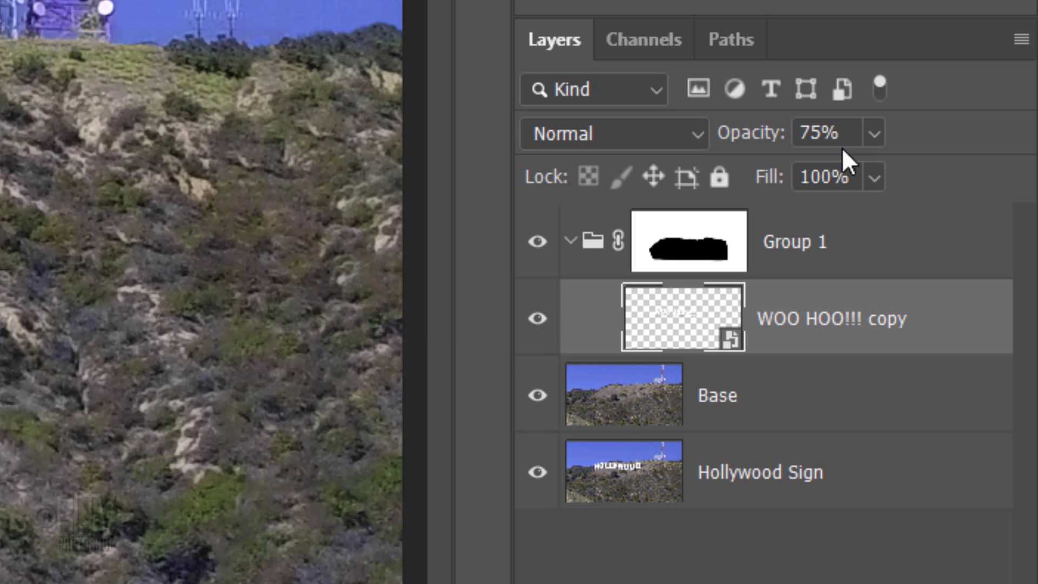
{"action": "left_click", "coordinate": [874, 133]}
{"action": "left_click_drag", "start_coordinate": [876, 157], "coordinate": [963, 170]}
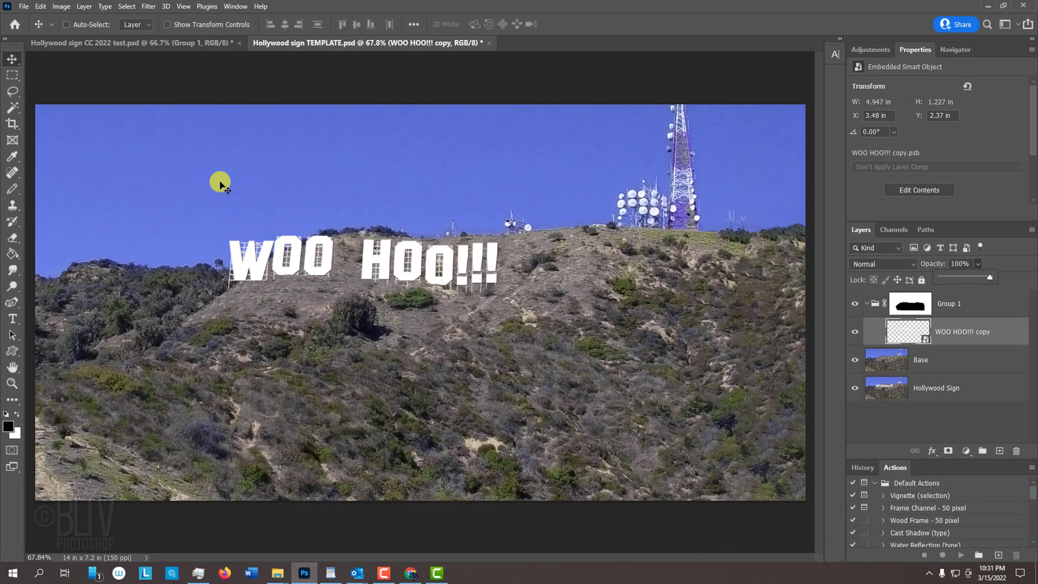
{"action": "key", "text": "z"}
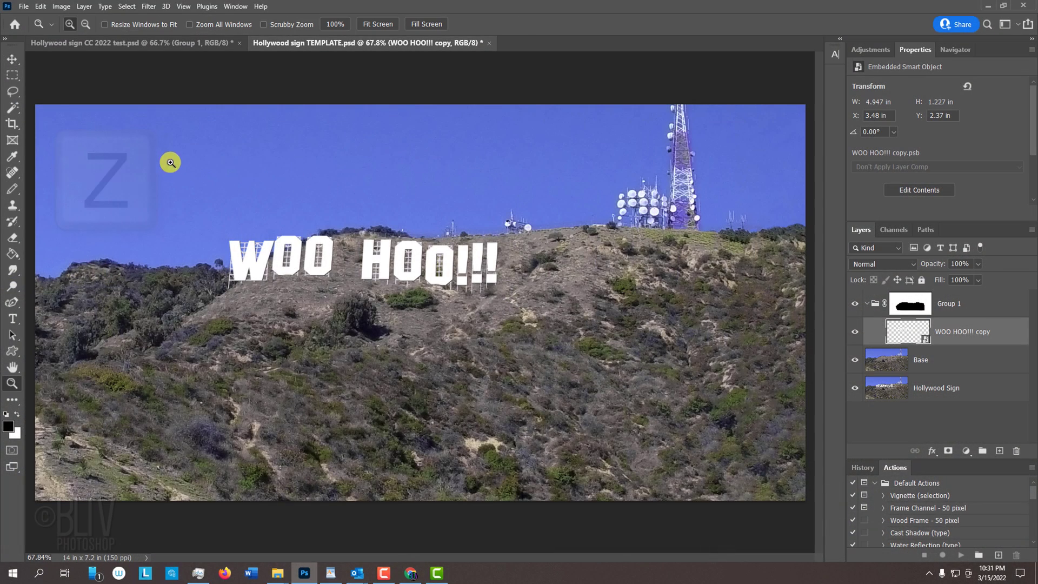
{"action": "mouse_move", "coordinate": [159, 153]}
{"action": "left_mouse_down"}
{"action": "mouse_move", "coordinate": [584, 387]}
{"action": "mouse_move", "coordinate": [646, 381]}
{"action": "left_mouse_up"}
{"action": "key", "text": "space"}
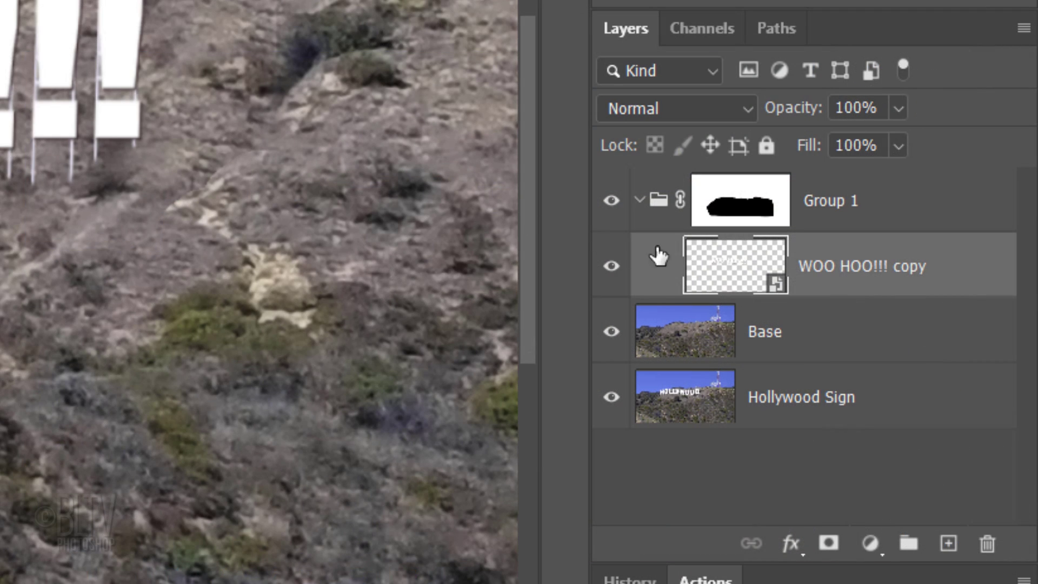
Fill the letters' shape with black on a new layer beneath them
{"action": "key", "text": "ctrl"}
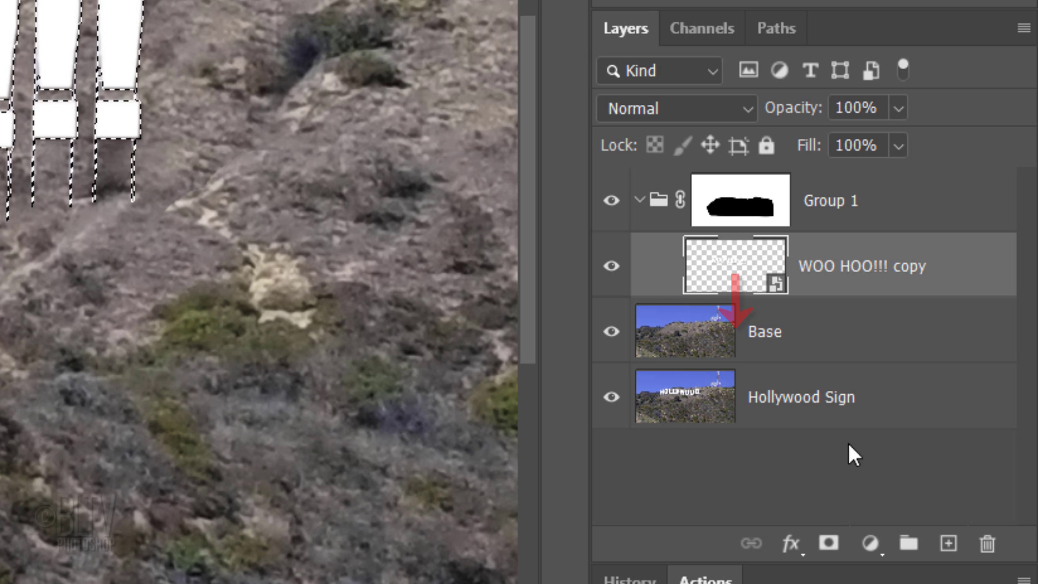
{"action": "left_click", "coordinate": [948, 544], "text": "ctrl"}
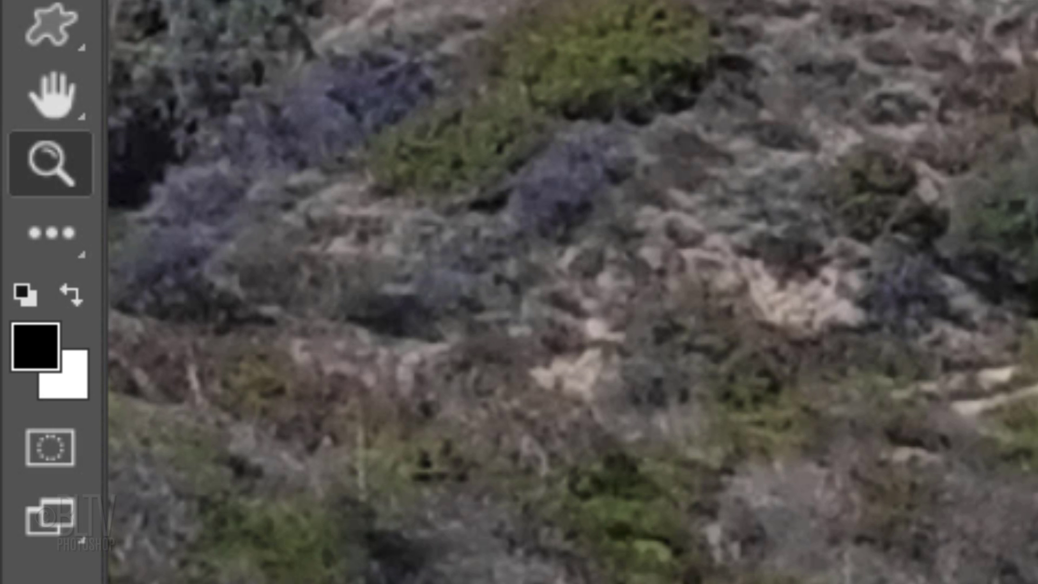
{"action": "key", "text": "d"}
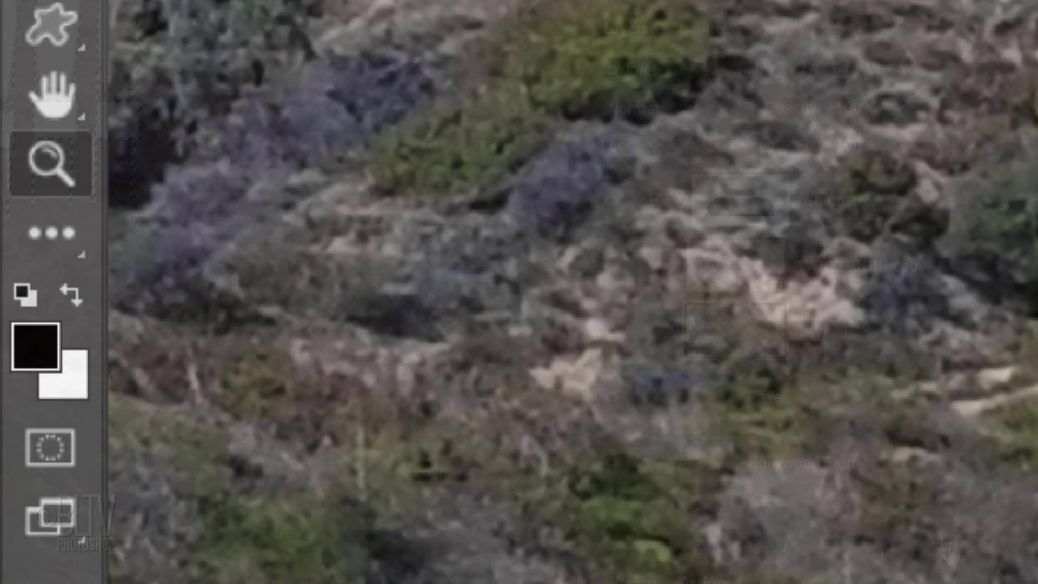
{"action": "key", "text": "alt+Delete"}
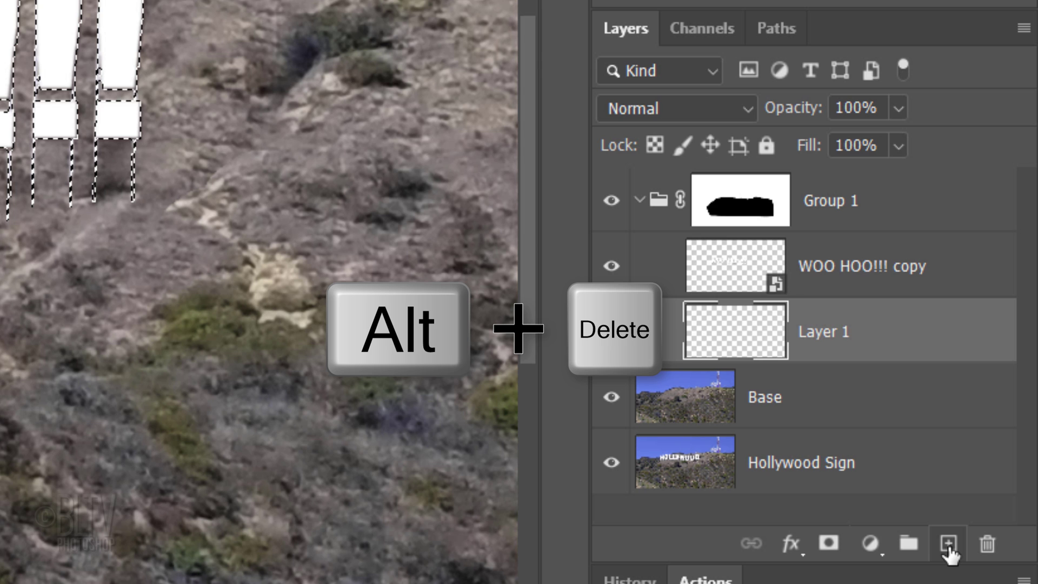
{"action": "key", "text": "ctrl+d"}
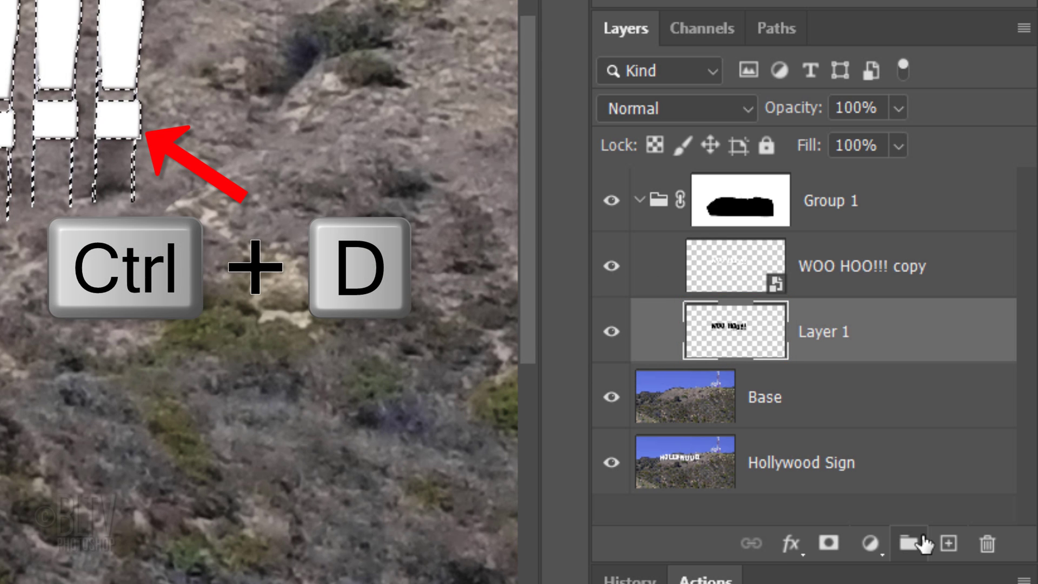
Set the black shadow layer to Multiply blend mode at 80% opacity
{"action": "left_click", "coordinate": [675, 108]}
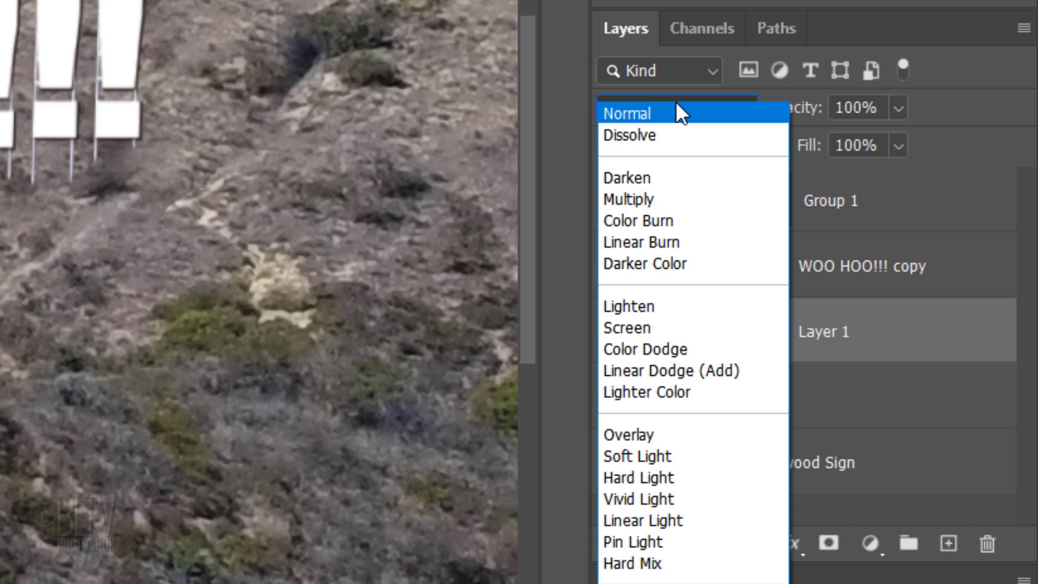
{"action": "left_click", "coordinate": [641, 202]}
{"action": "left_click", "coordinate": [859, 108]}
{"action": "type", "text": "8"}
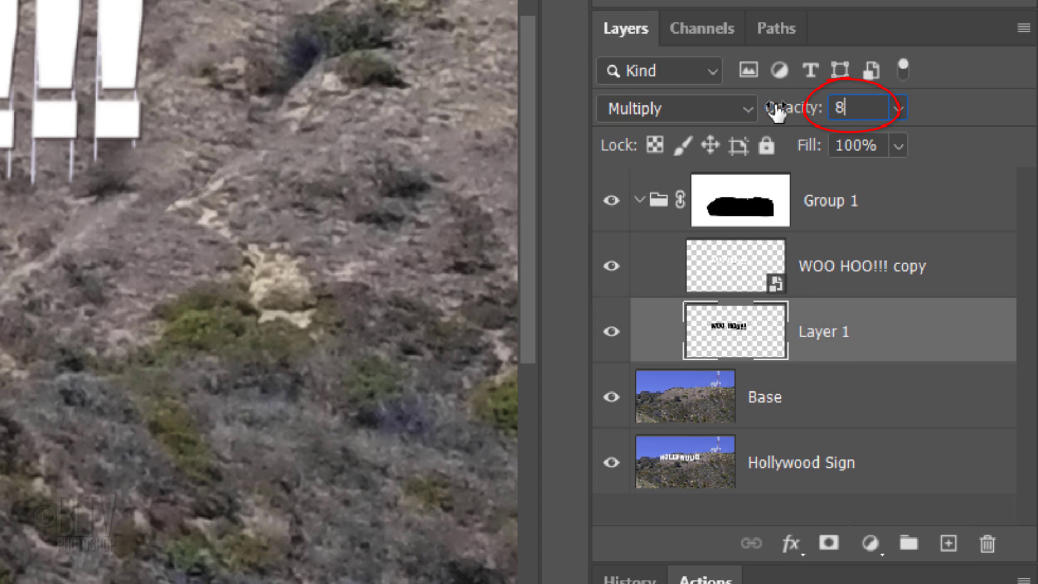
{"action": "type", "text": "0"}
{"action": "key", "text": "Return"}
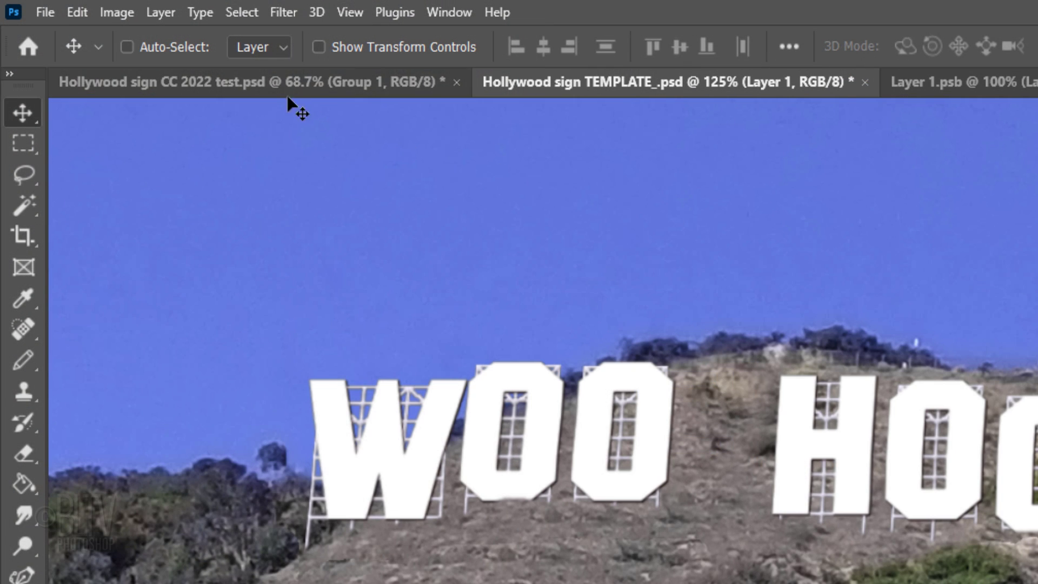
Skew the black letters into a slanted hillside shadow and make Layer 1 a smart object
{"action": "left_click", "coordinate": [79, 14]}
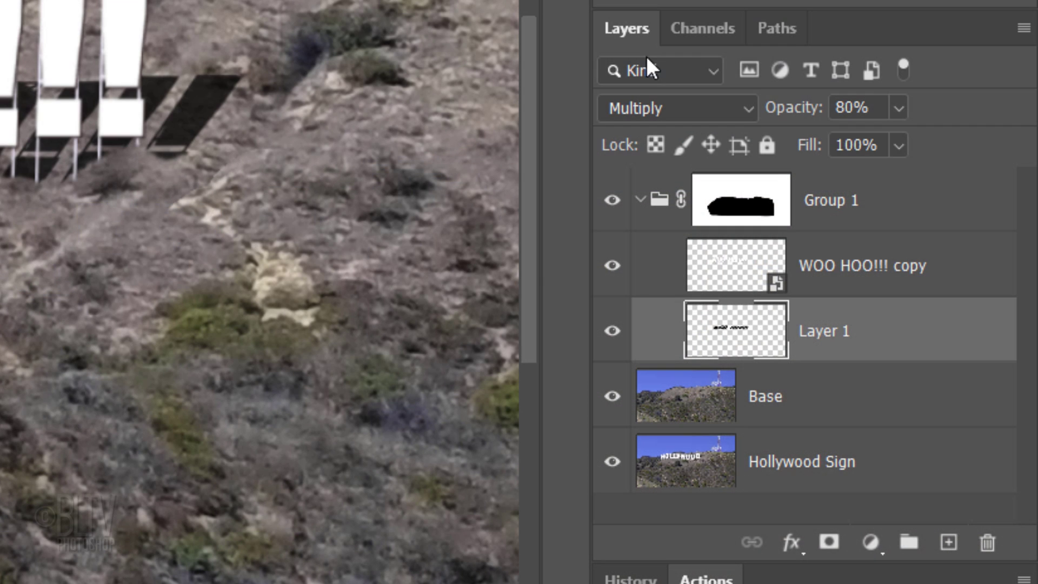
{"action": "left_click", "coordinate": [1023, 28]}
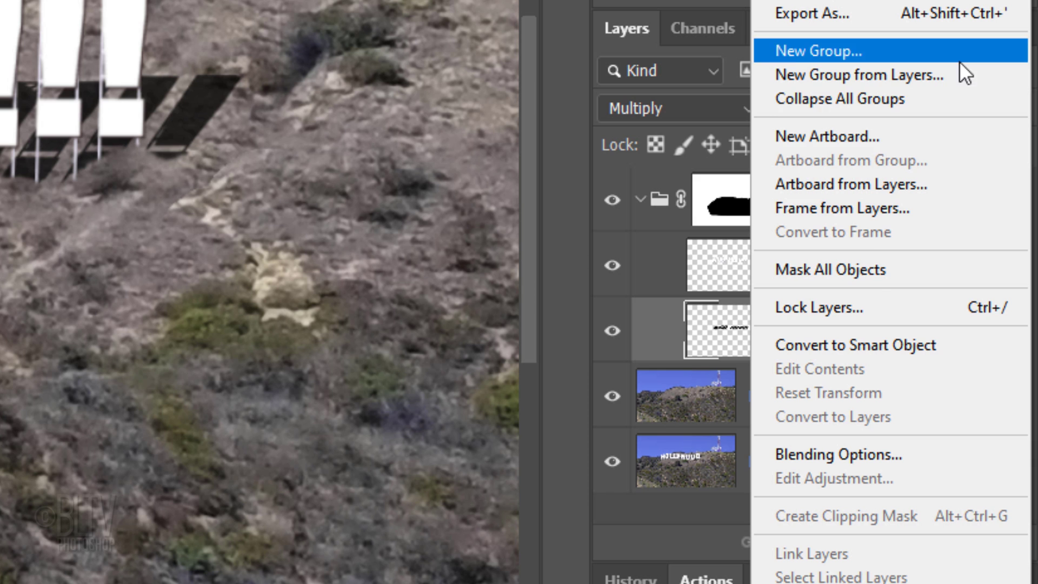
{"action": "left_click", "coordinate": [843, 347]}
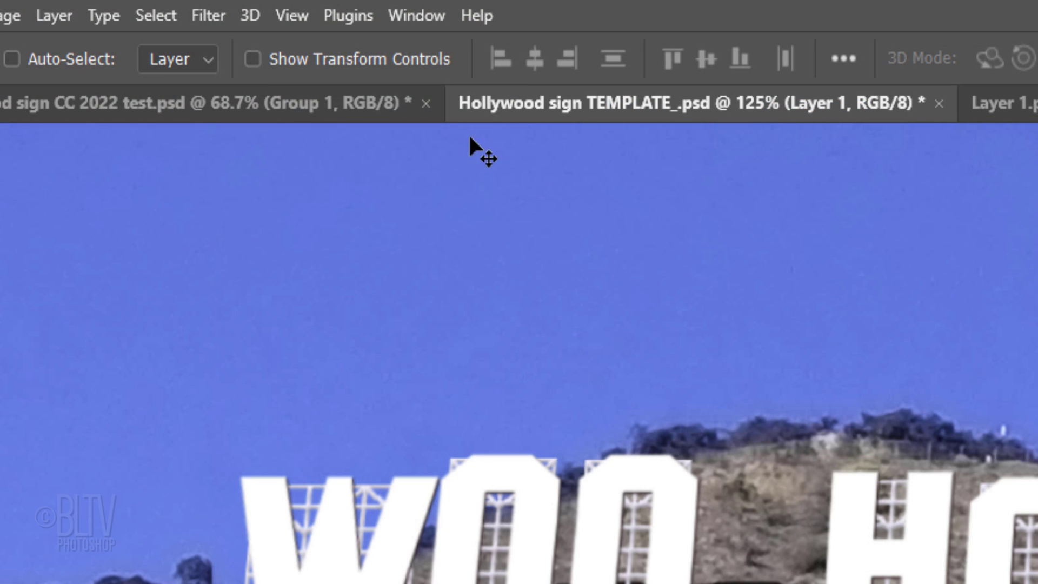
Blur the slanted shadow layer with a 2-pixel Gaussian Blur
{"action": "left_click", "coordinate": [212, 15]}
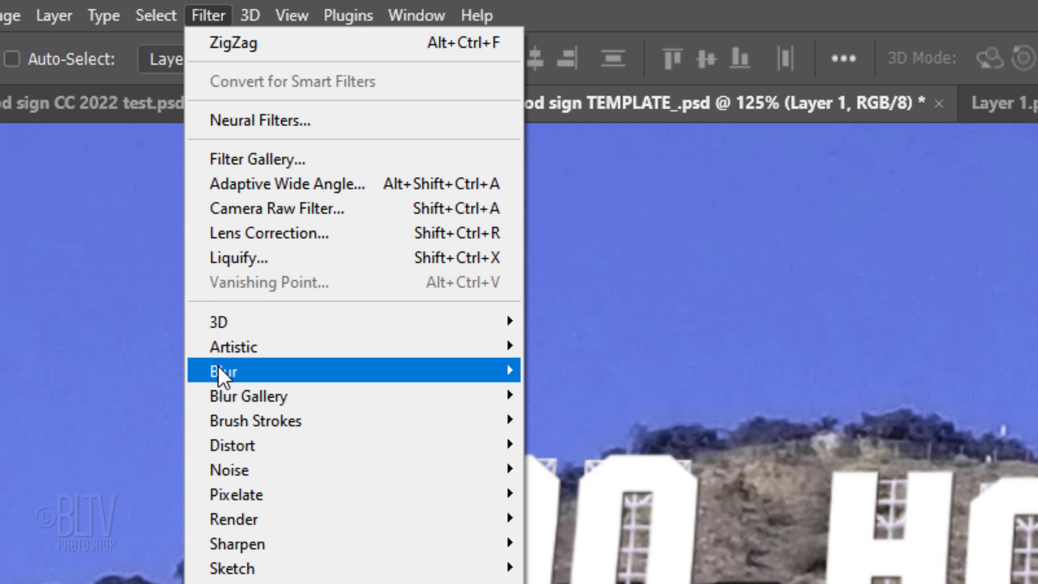
{"action": "mouse_move", "coordinate": [224, 372]}
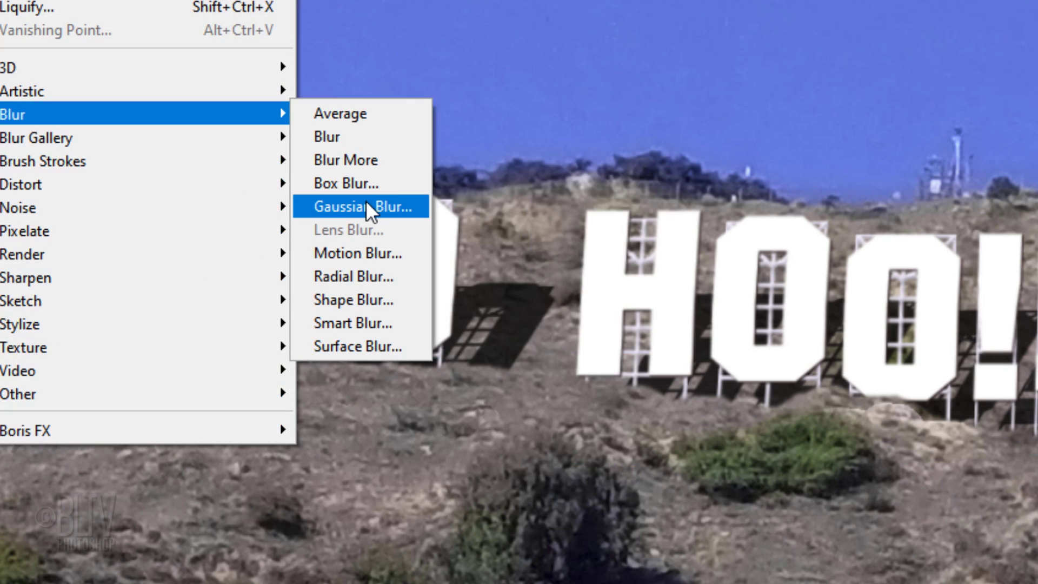
{"action": "left_click", "coordinate": [604, 468]}
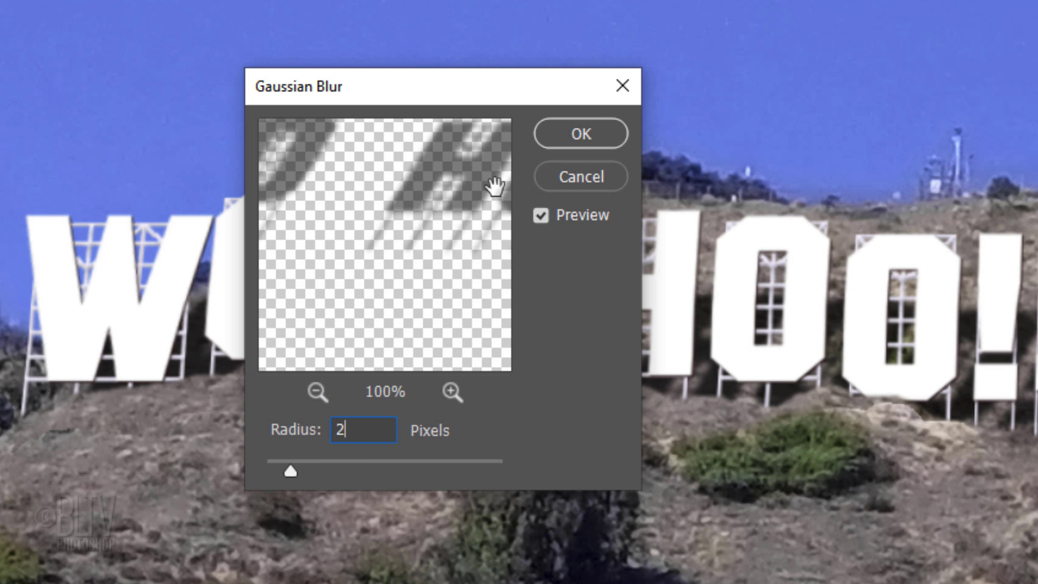
{"action": "left_click", "coordinate": [576, 132]}
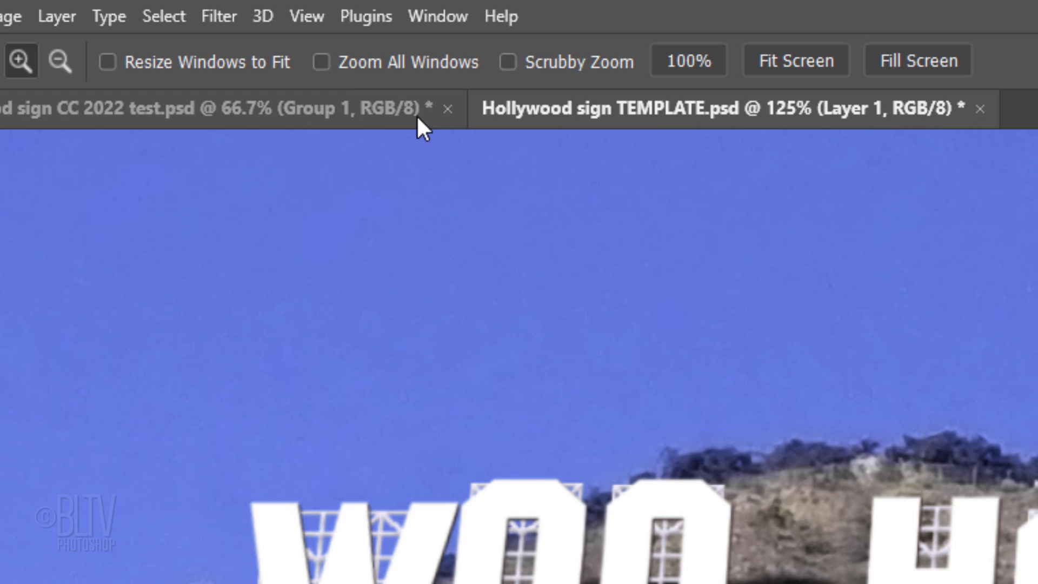
{"action": "left_click", "coordinate": [222, 23]}
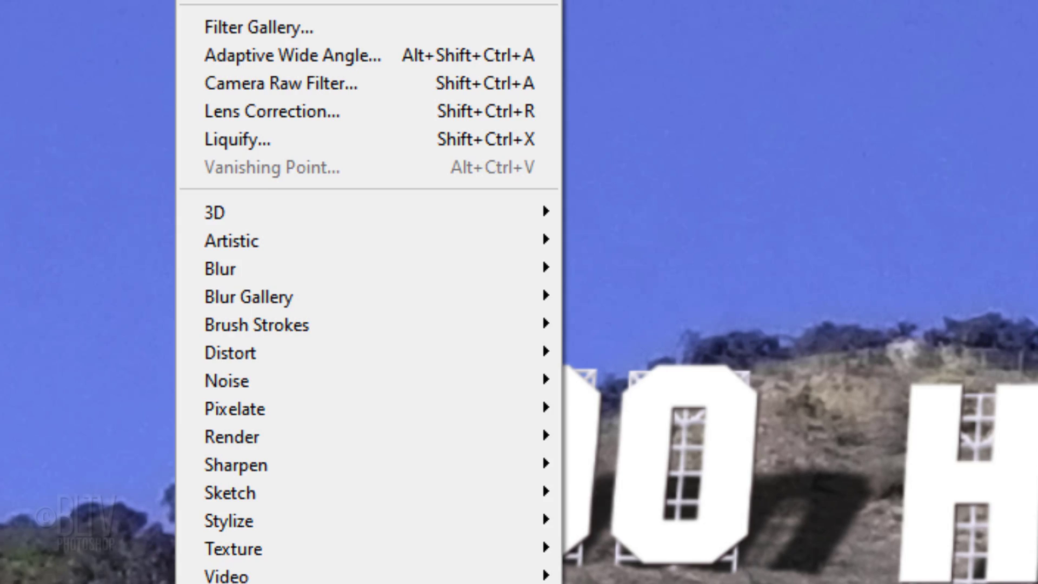
{"action": "mouse_move", "coordinate": [65, 85]}
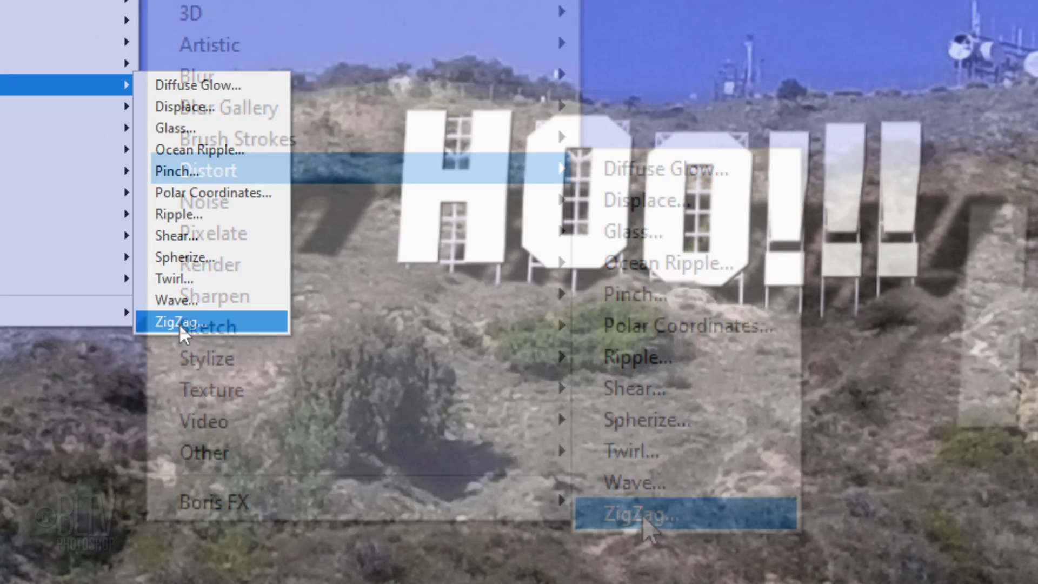
Pick Distort > ZigZag for the shadow: Amount 65, 5 ridges, Out From Center
{"action": "left_click", "coordinate": [179, 324]}
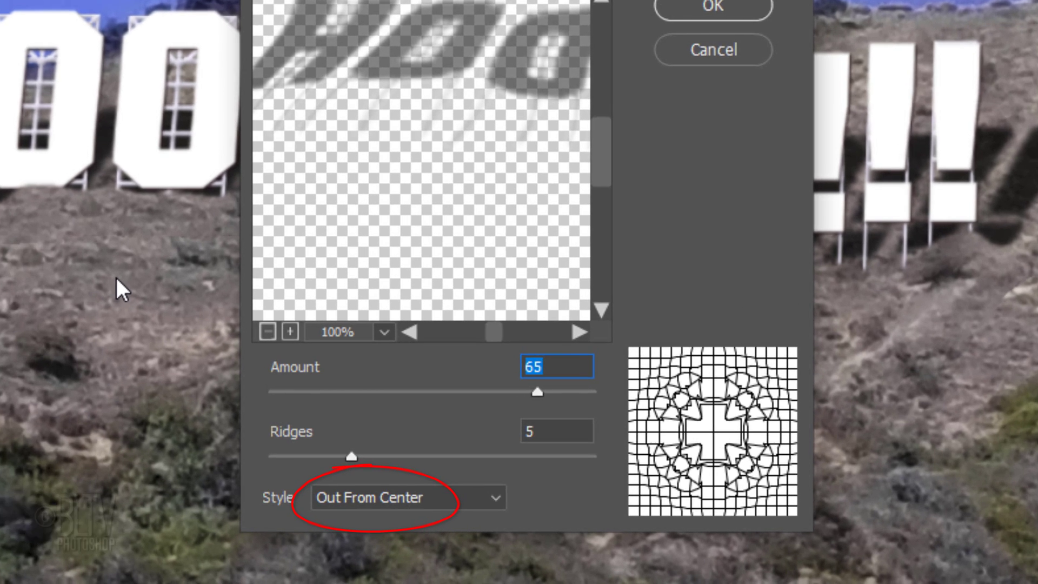